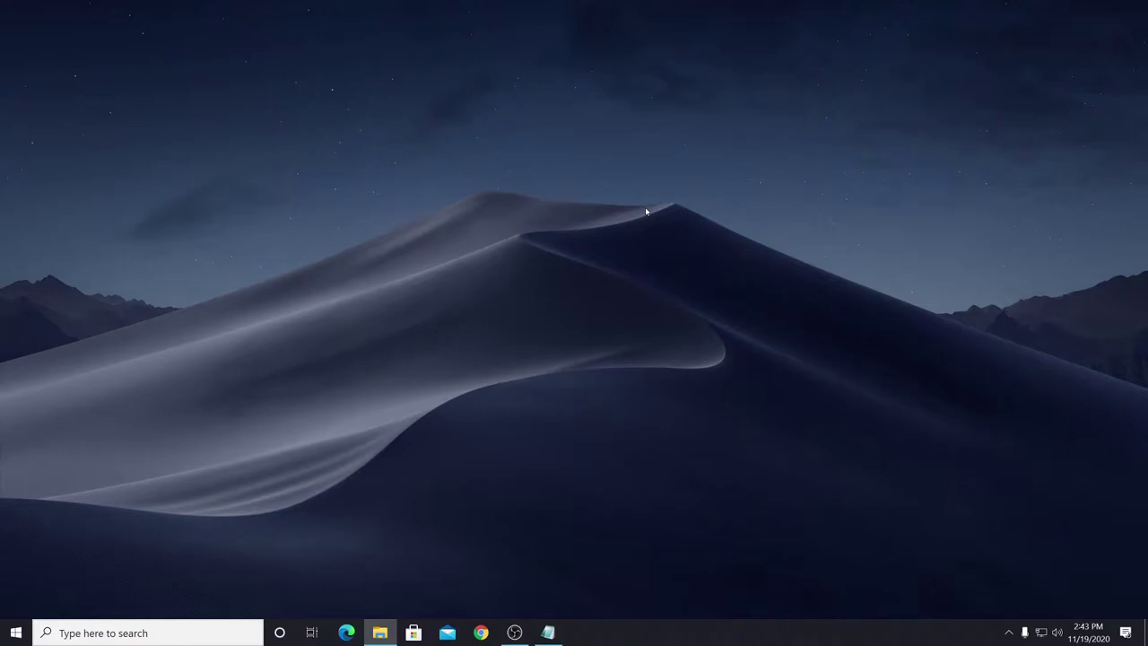
Step: Open the Windows Start menu to search for an app
key(super)
Step: Search 'word', launch Word, and open the recent 'Hello World' document
text(wo)
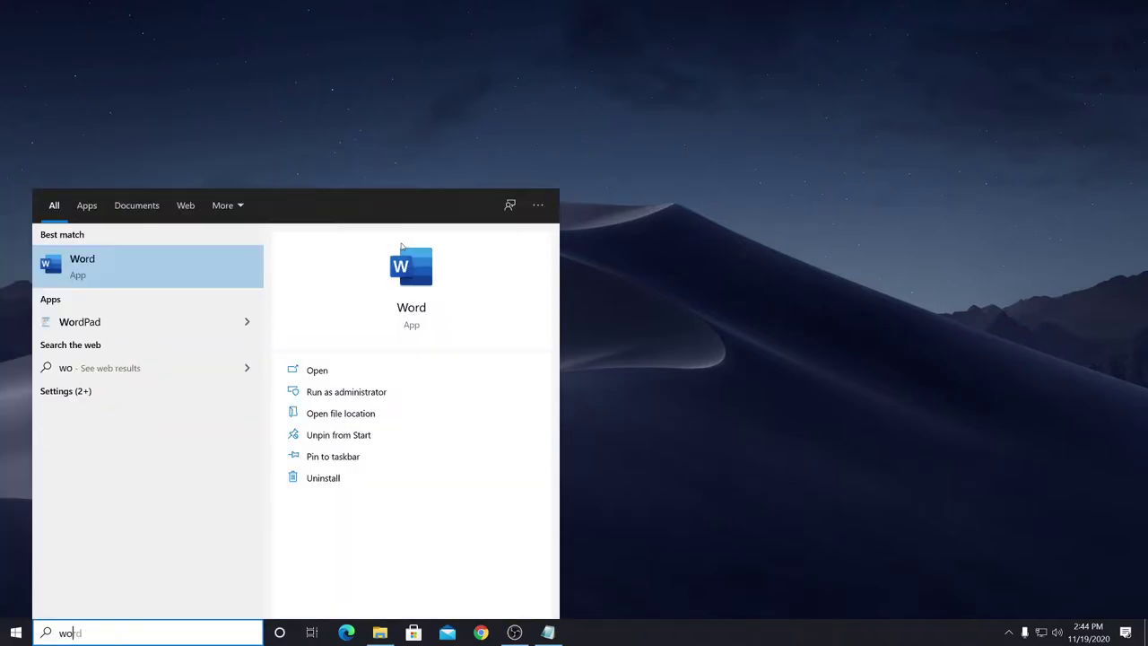
text(rd)
key(Return)
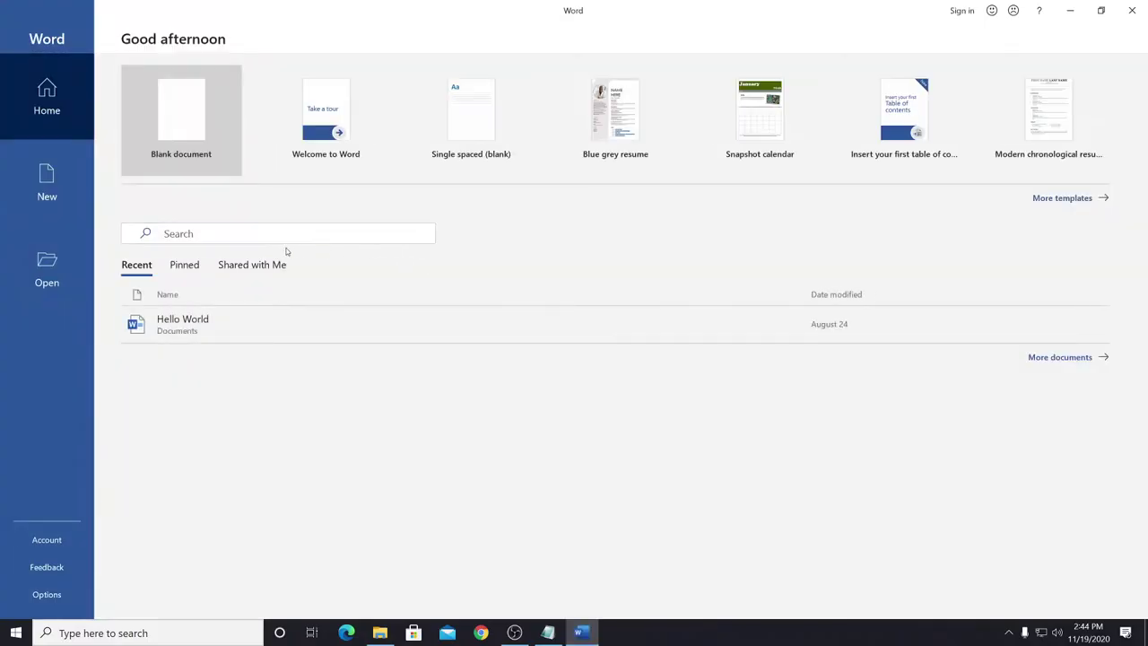
click(195, 322)
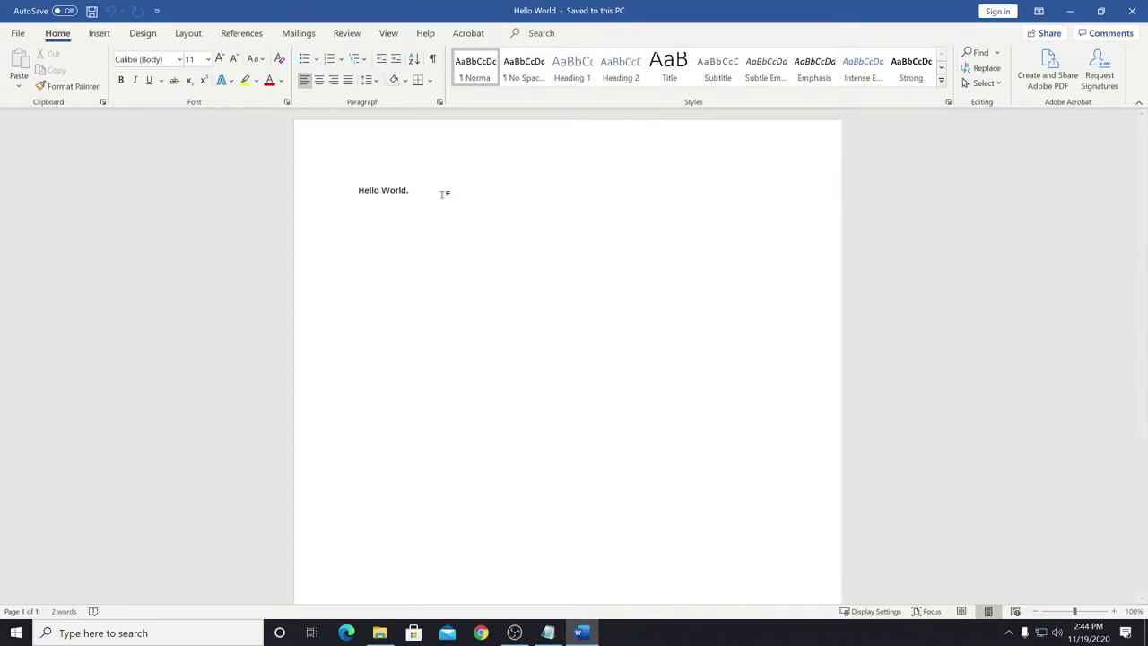
key(ctrl+a)
key(ctrl+x)
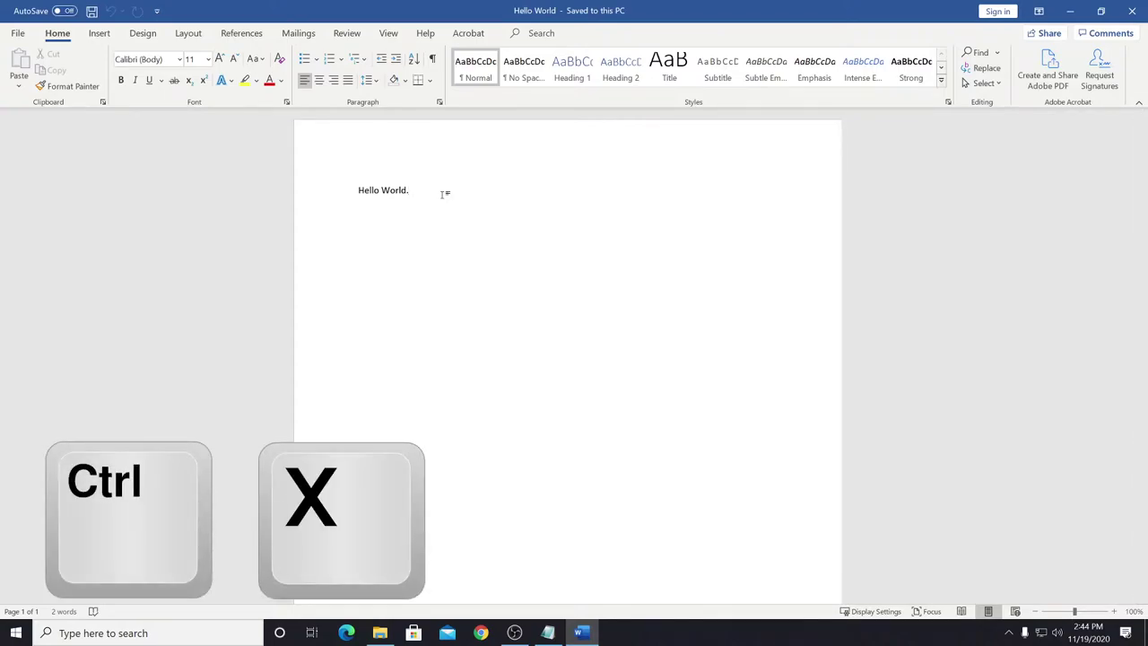
key(ctrl+c)
key(ctrl+v)
key(ctrl+z)
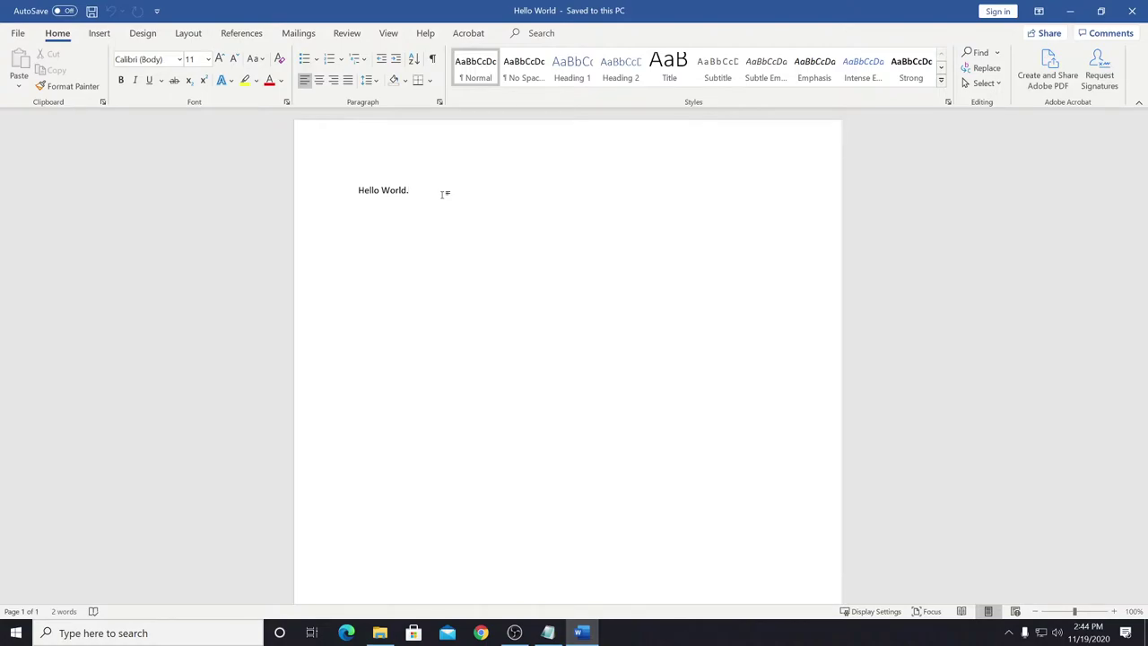
Step: Start a numbered list below the heading with '1. A'
key(Return)
text(1.)
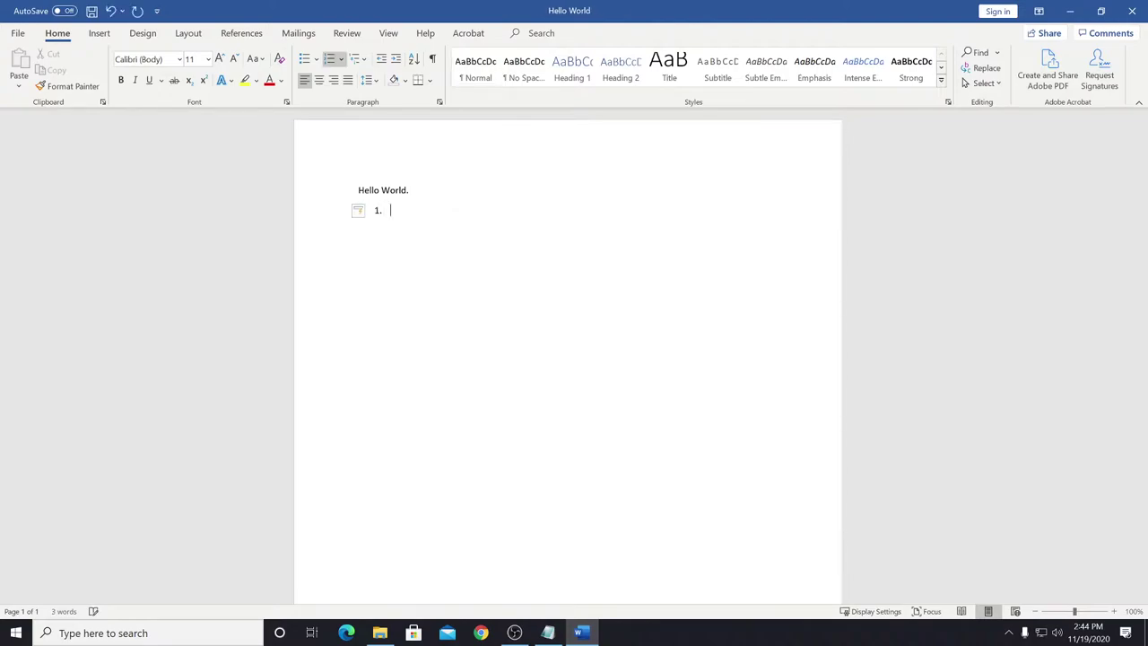
key(BackSpace)
key(BackSpace)
text(1. A)
key(Return)
Step: Add list items B, C, D and E, then return to normal text
text(B)
key(Return)
text(C)
key(Return)
text(D)
key(Return)
text(E)
key(Return)
key(BackSpace)
key(BackSpace)
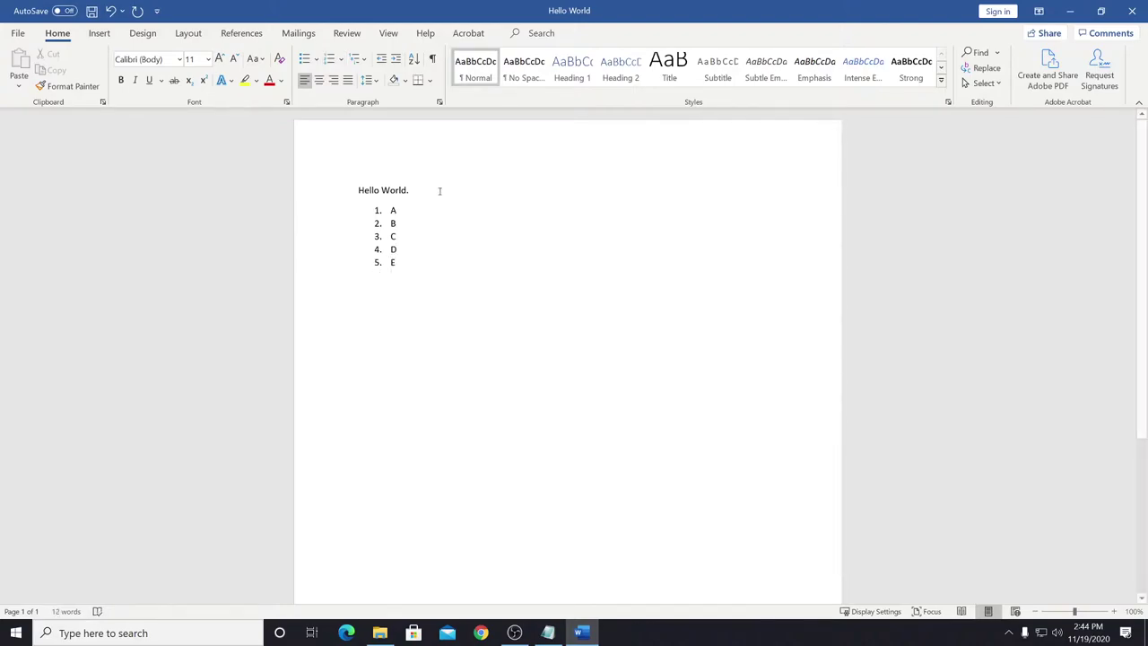
Step: Practise selecting the heading and whole list by dragging, then clear the selection
drag(358, 190, 397, 275)
click(416, 242)
key(ctrl+Home)
drag(358, 190, 397, 271)
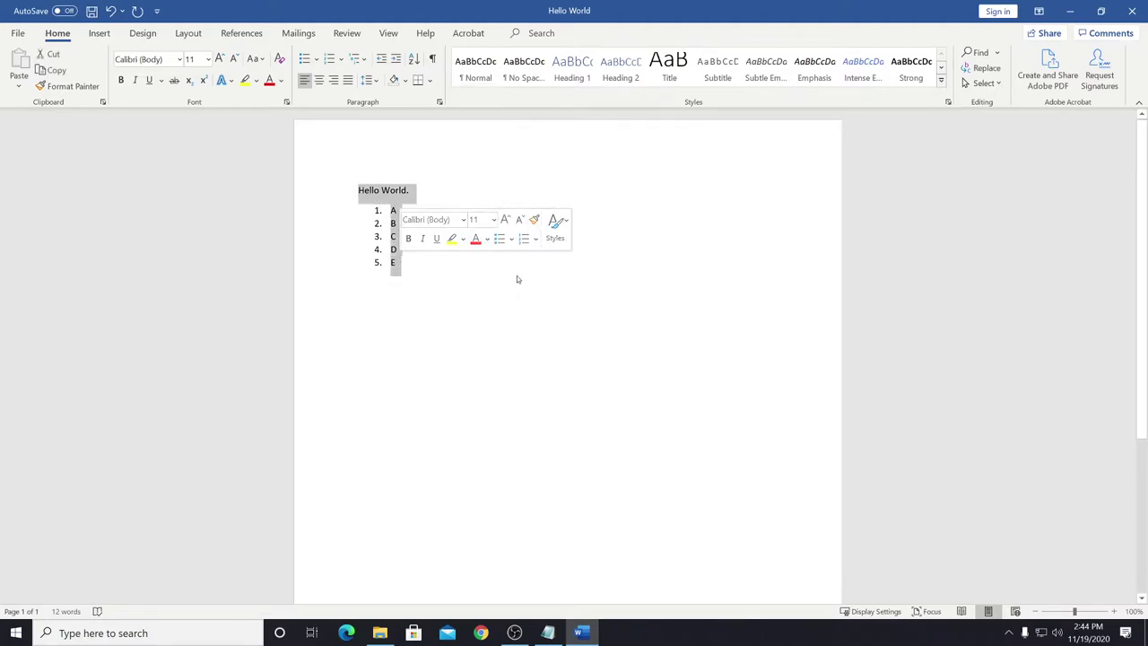
click(409, 335)
scroll(440, 427, down, 2)
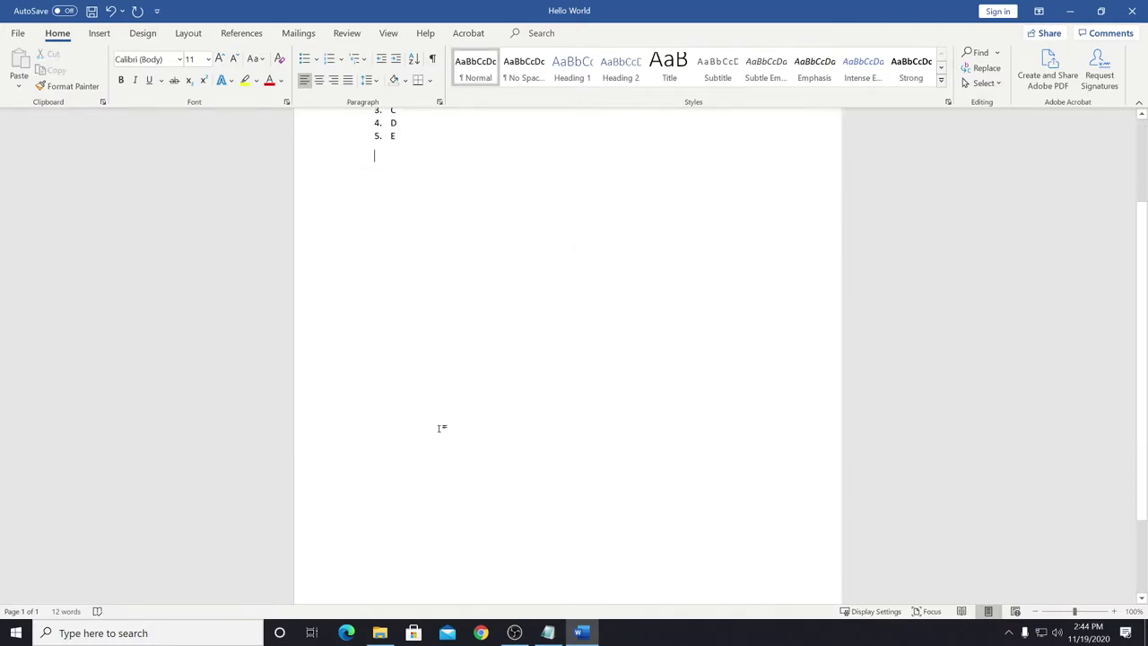
scroll(426, 357, up, 2)
click(437, 250)
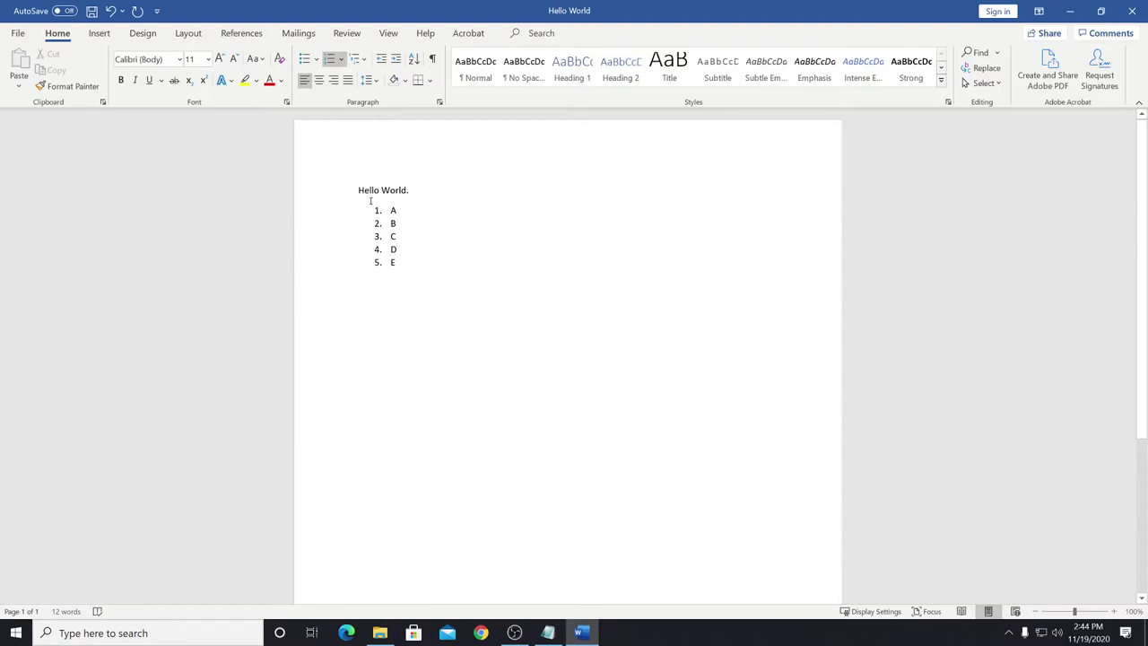
drag(355, 191, 412, 284)
click(411, 284)
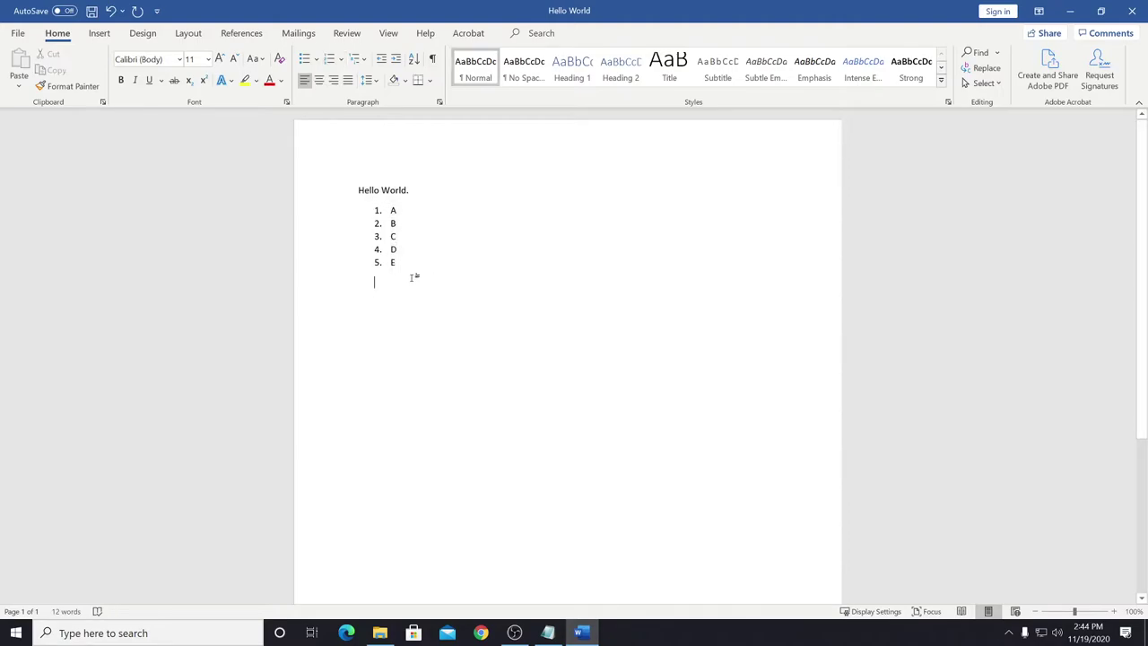
Step: Retype item E, then select and copy the whole document
key(ctrl+a)
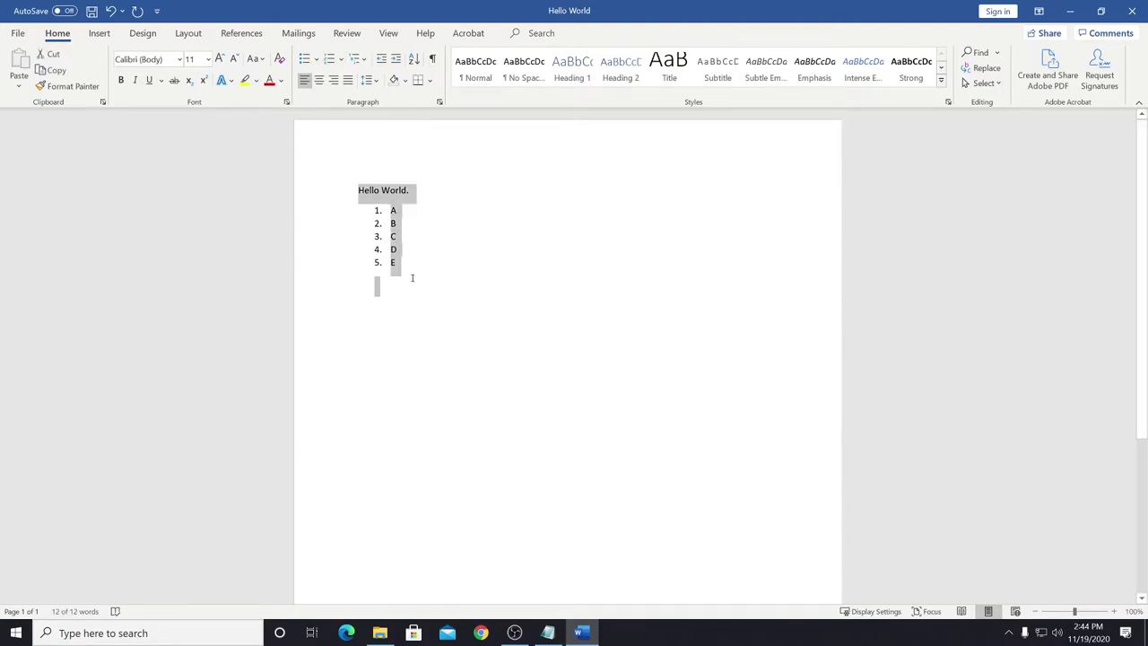
click(381, 294)
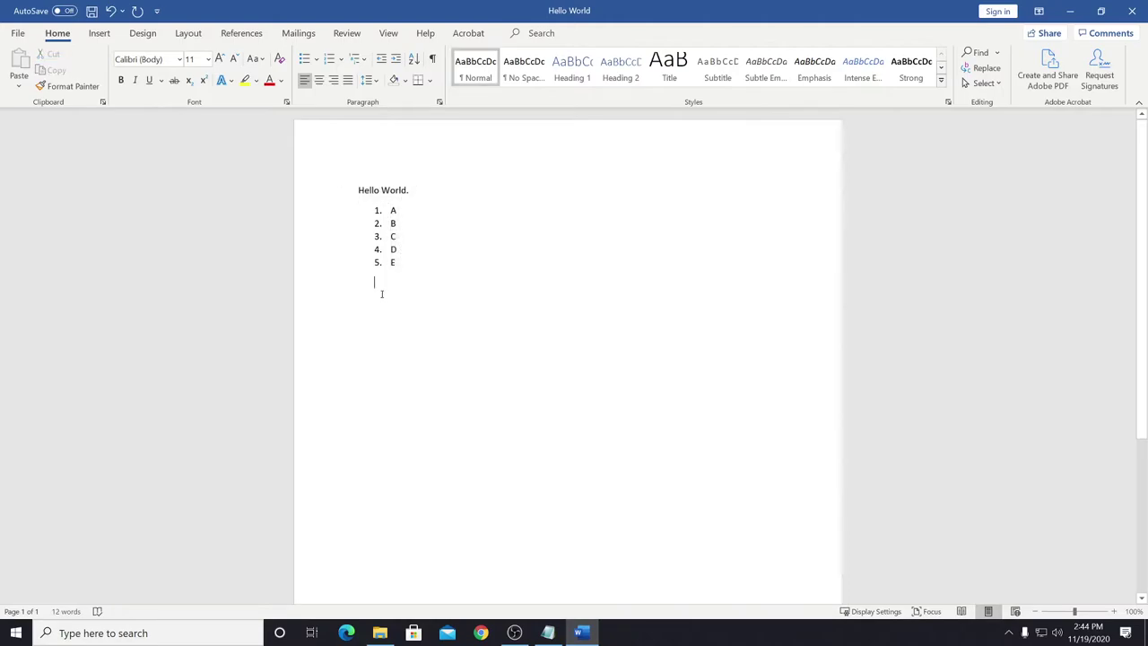
key(BackSpace)
key(BackSpace)
key(BackSpace)
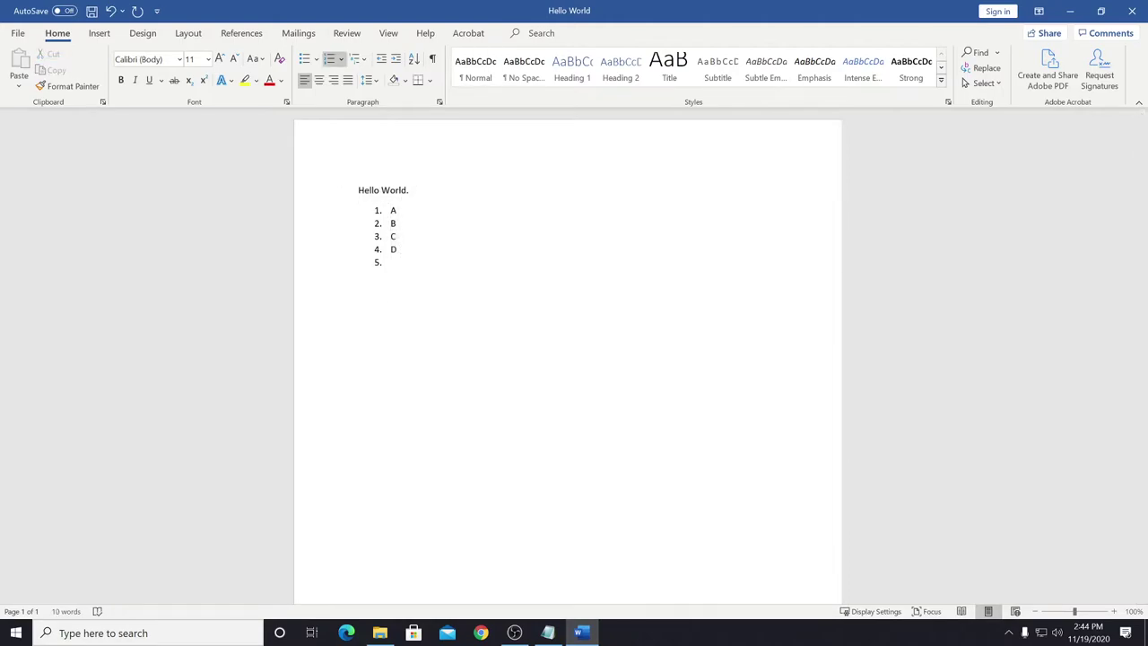
text(E)
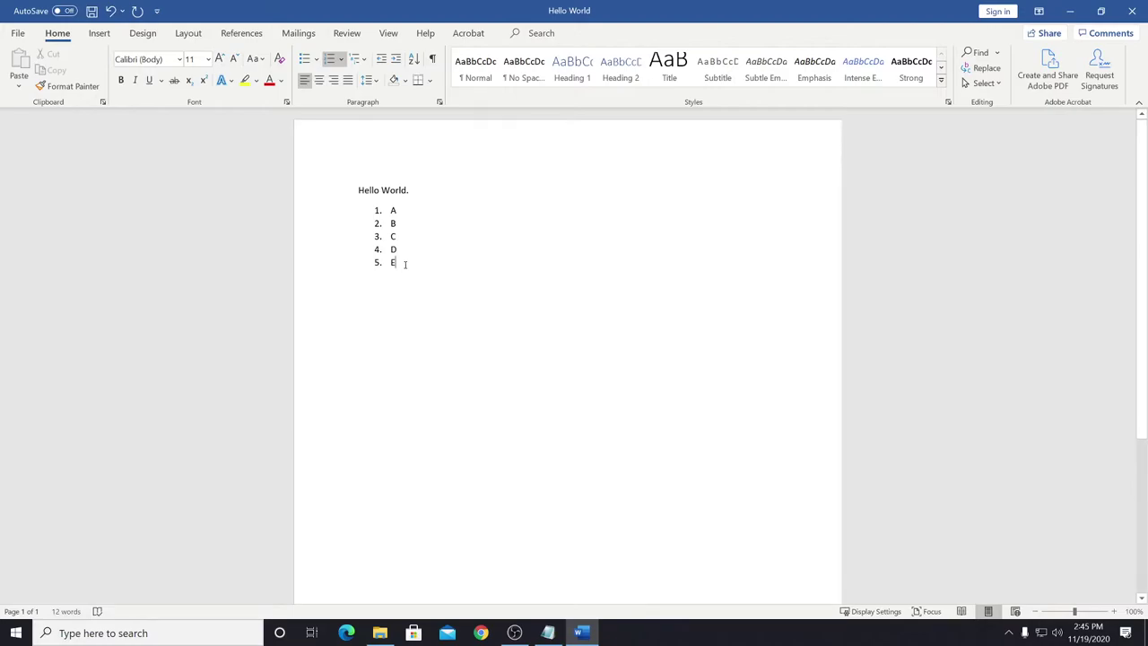
key(ctrl+a)
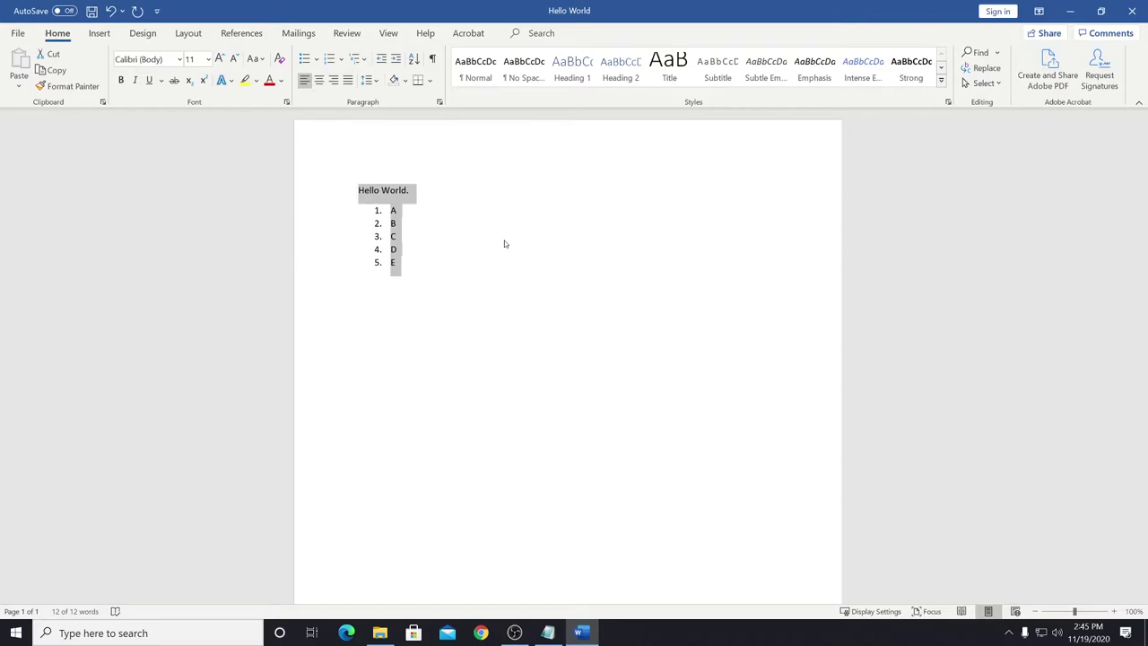
key(ctrl+c)
Step: Add an unnumbered blank line after item E
click(436, 269)
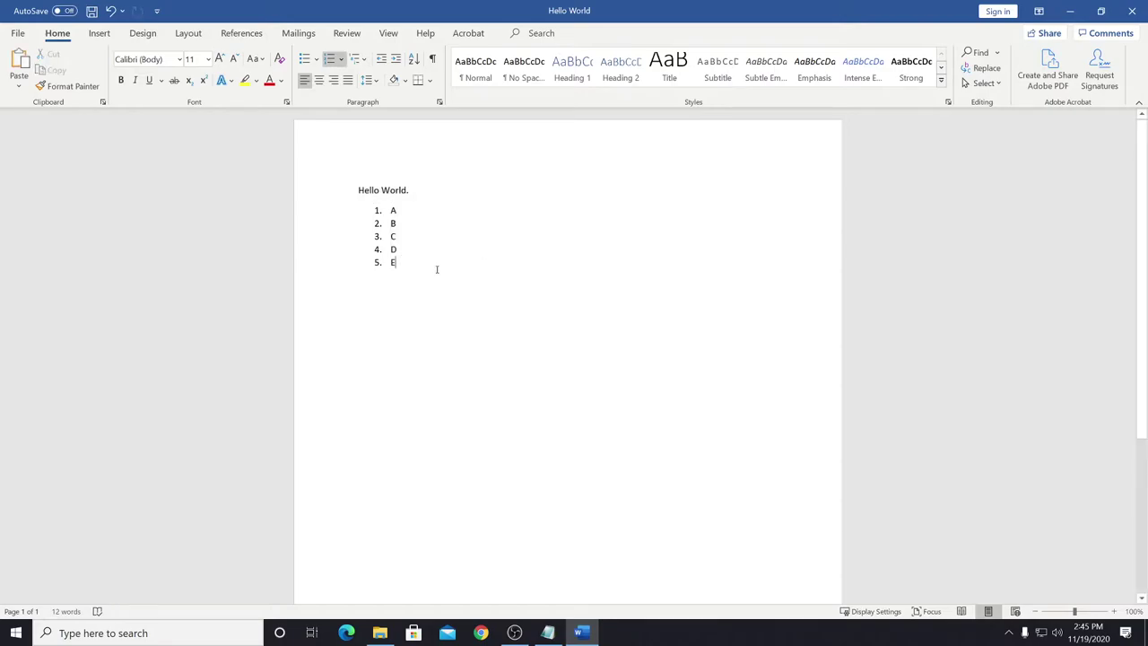
key(Return)
key(Return)
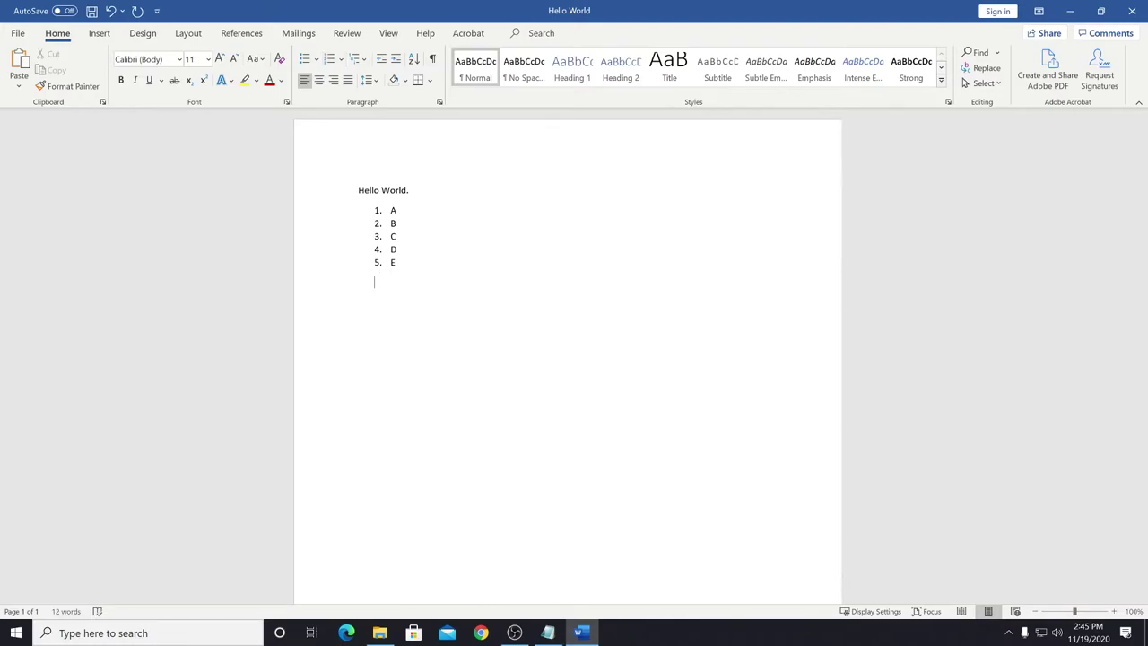
key(ctrl+z)
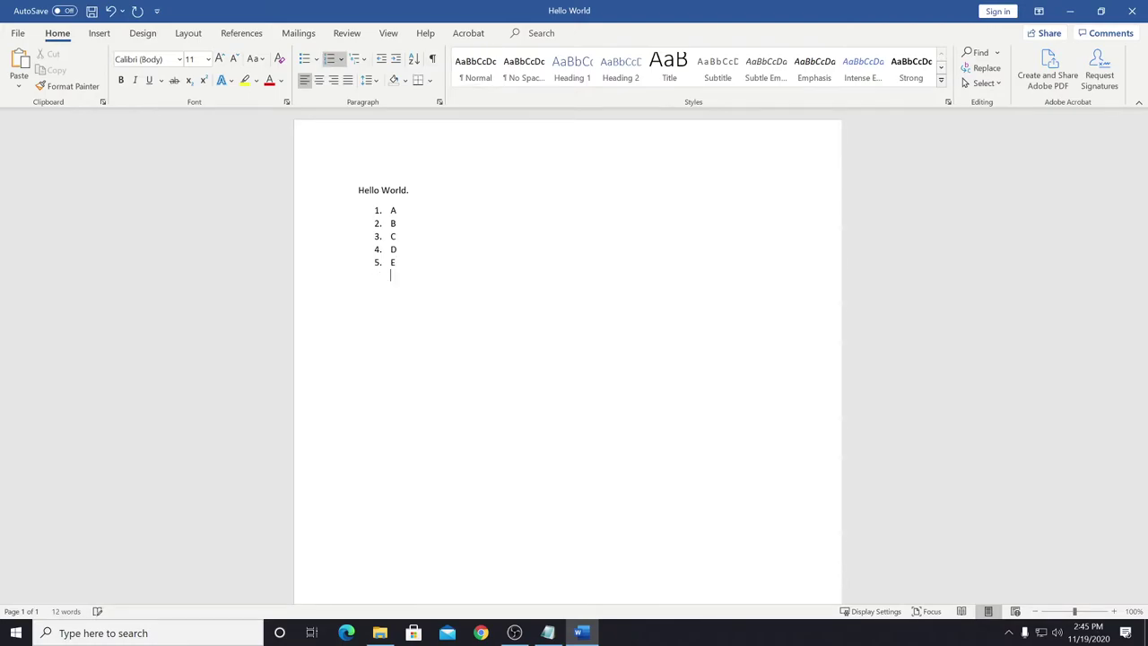
key(BackSpace)
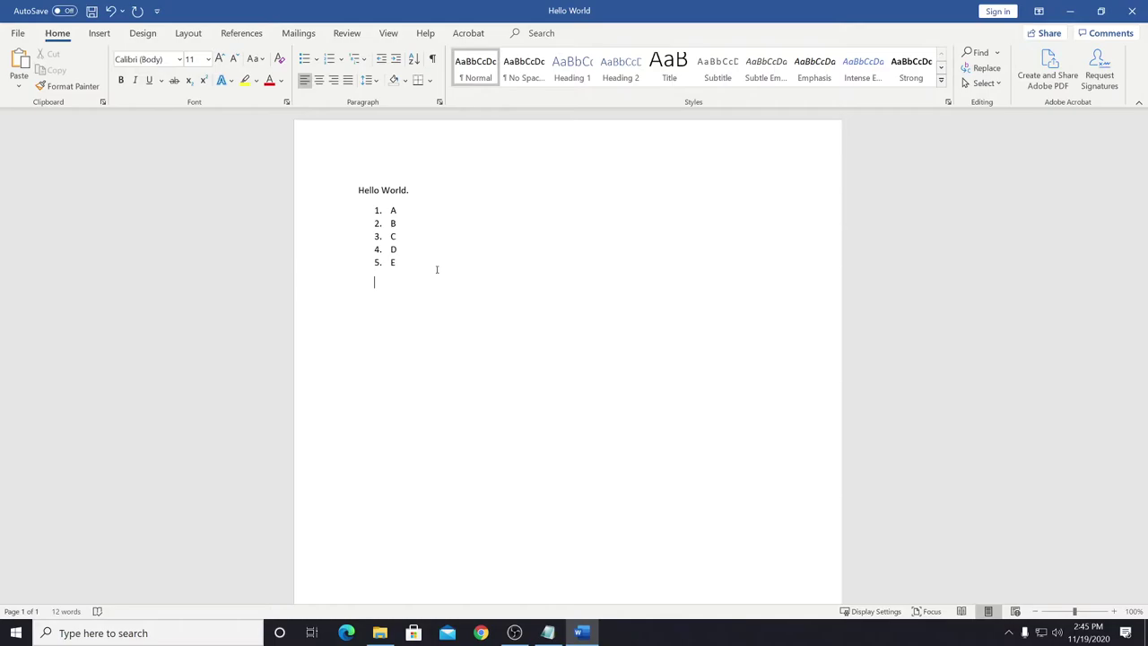
Step: Paste four copies of the heading and list, then select everything
key(ctrl+v)
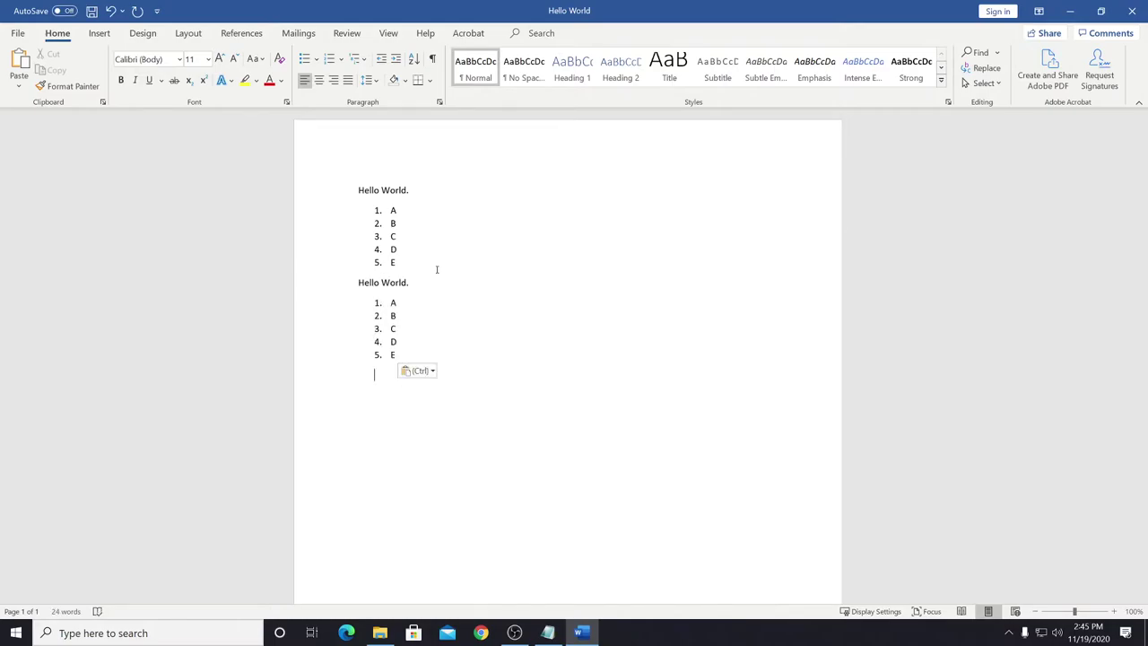
key(ctrl+v)
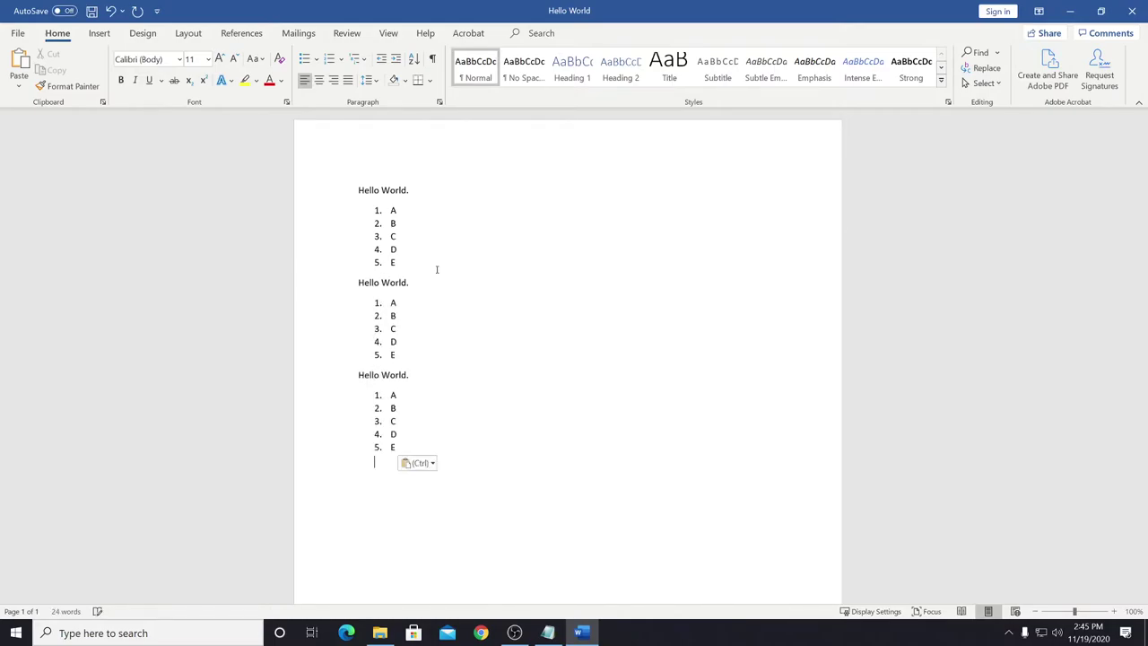
key(ctrl+v)
key(ctrl+v)
key(ctrl+v)
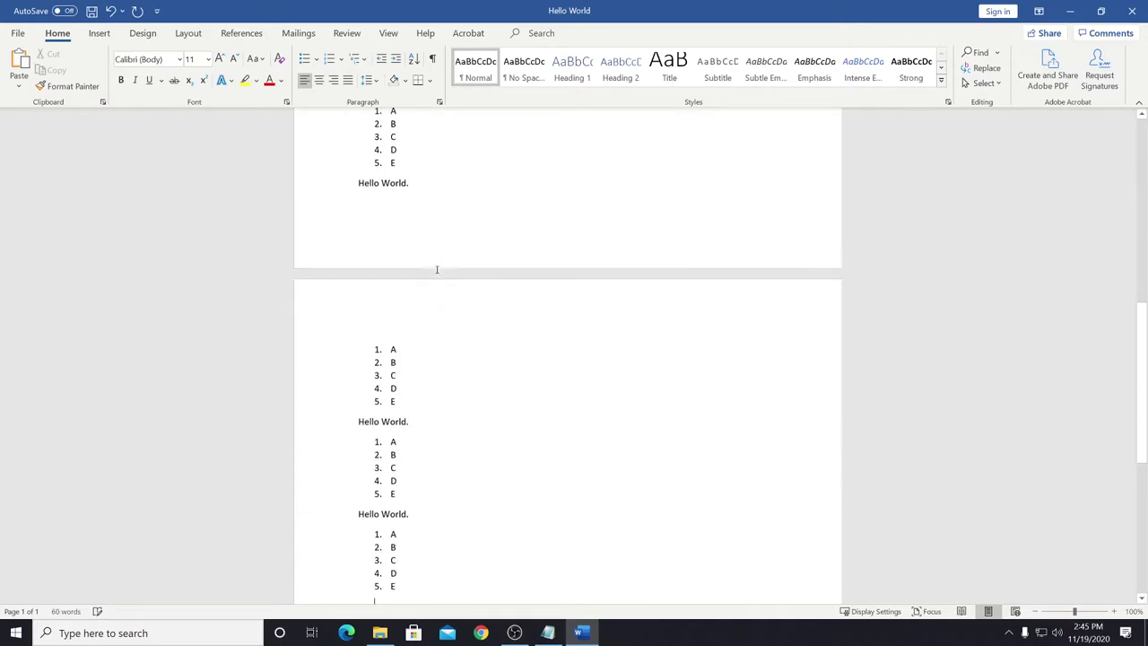
key(ctrl+v)
key(ctrl+v)
key(ctrl+v)
key(ctrl+v)
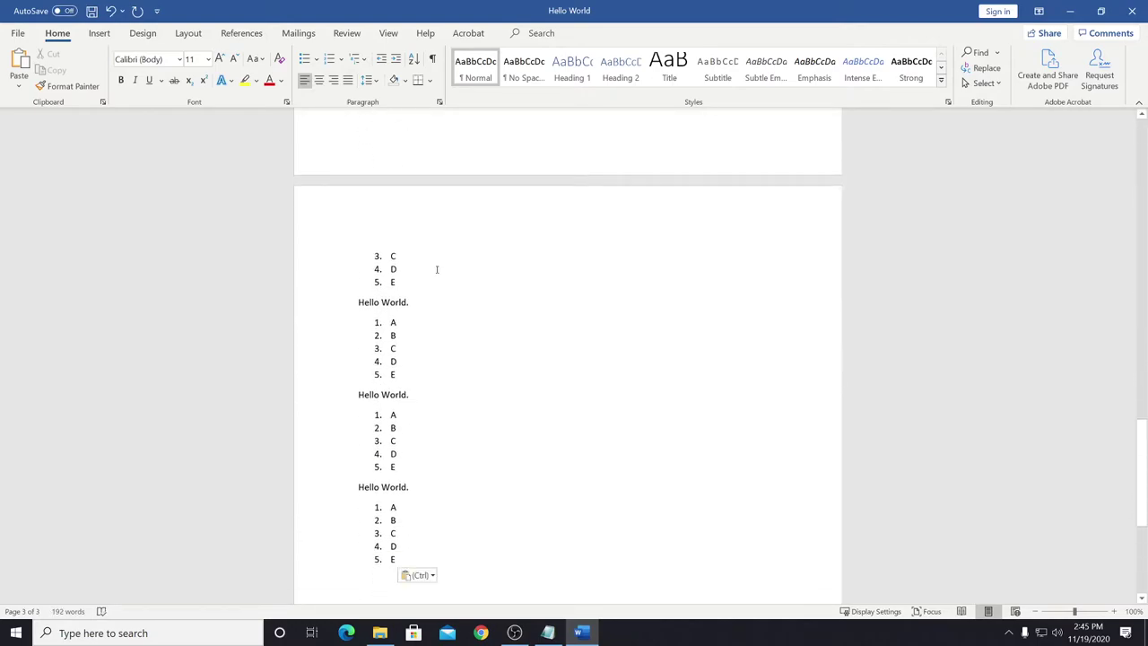
scroll(458, 296, up, 3)
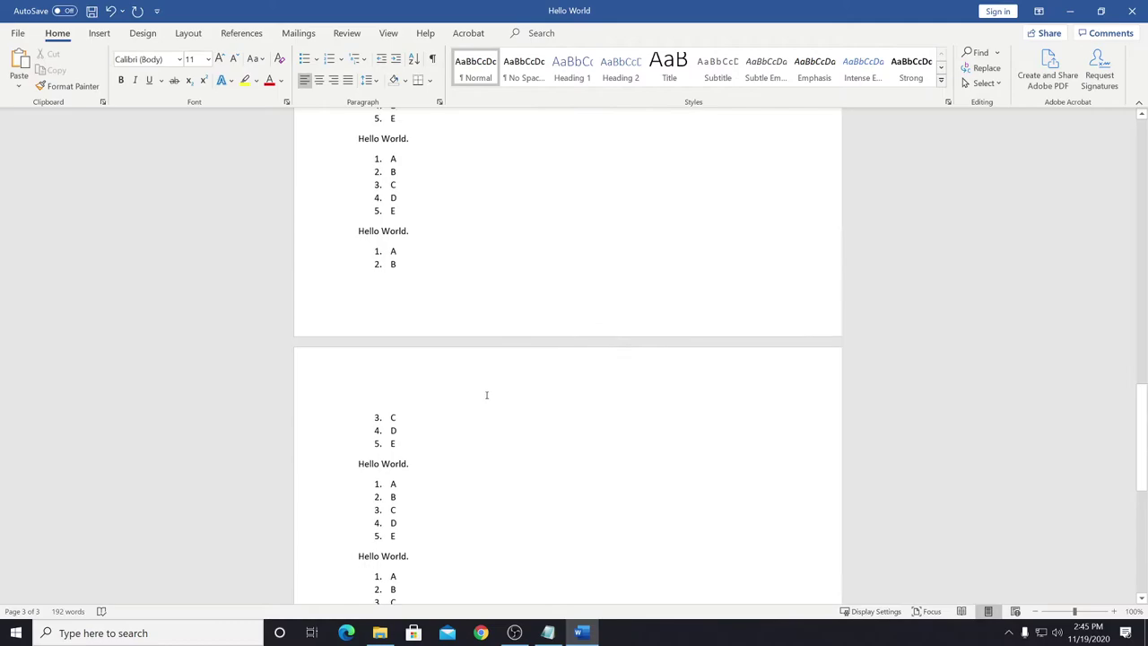
scroll(487, 392, down, 4)
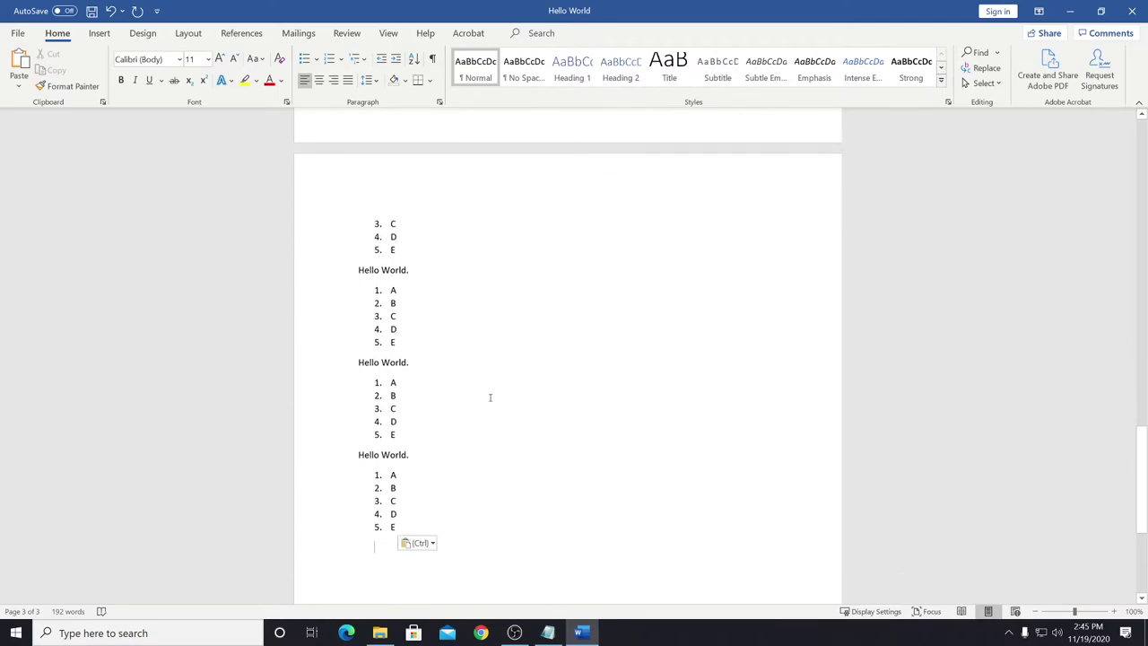
key(ctrl+a)
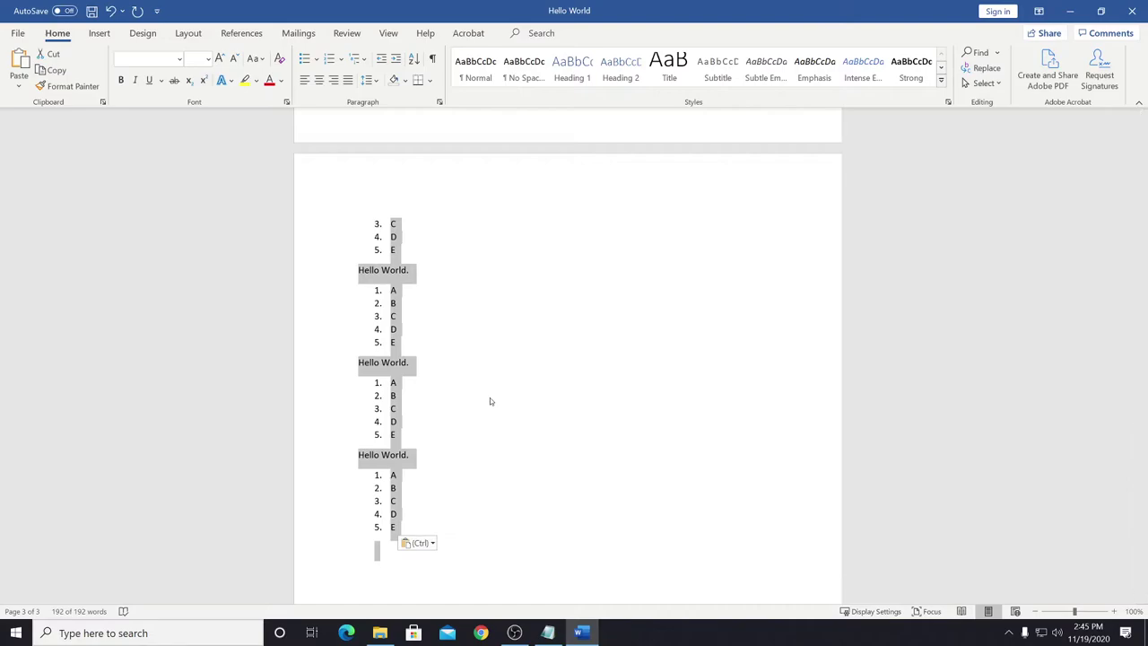
Step: Delete all content and paste back one heading with the A–E list
key(Delete)
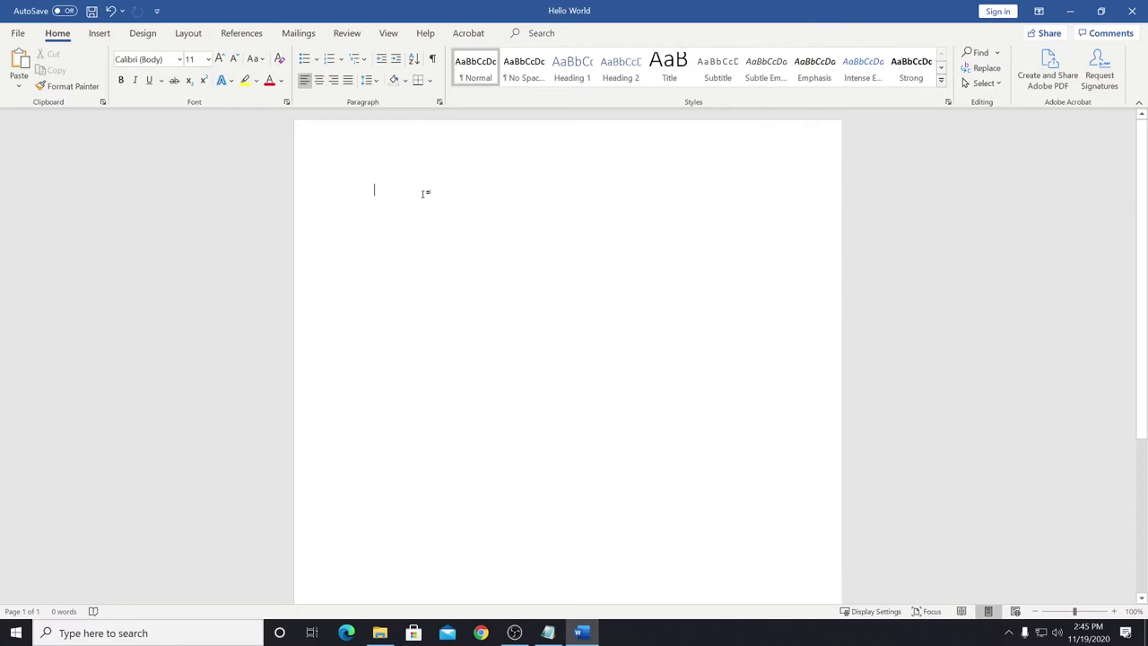
key(ctrl+v)
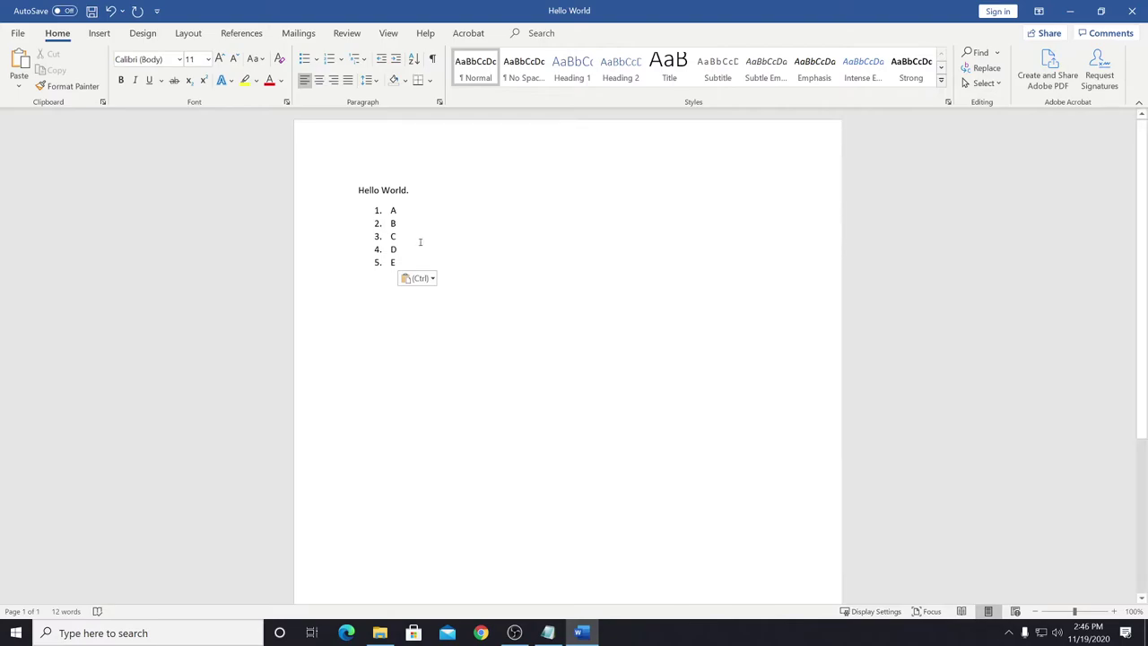
drag(401, 249, 373, 250)
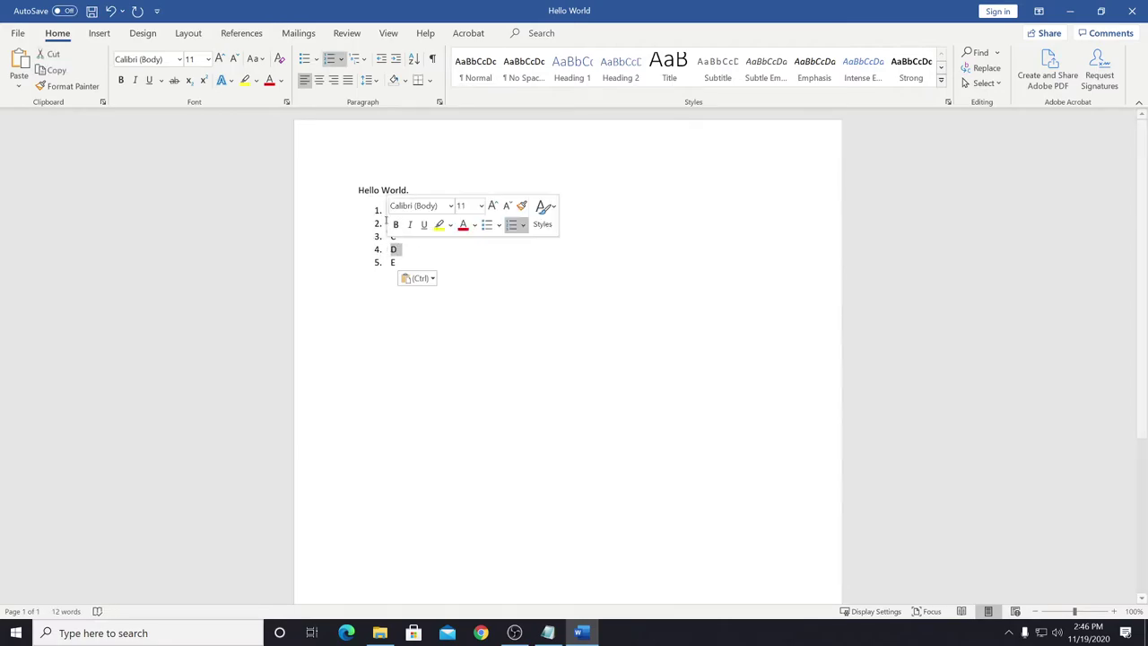
click(395, 221)
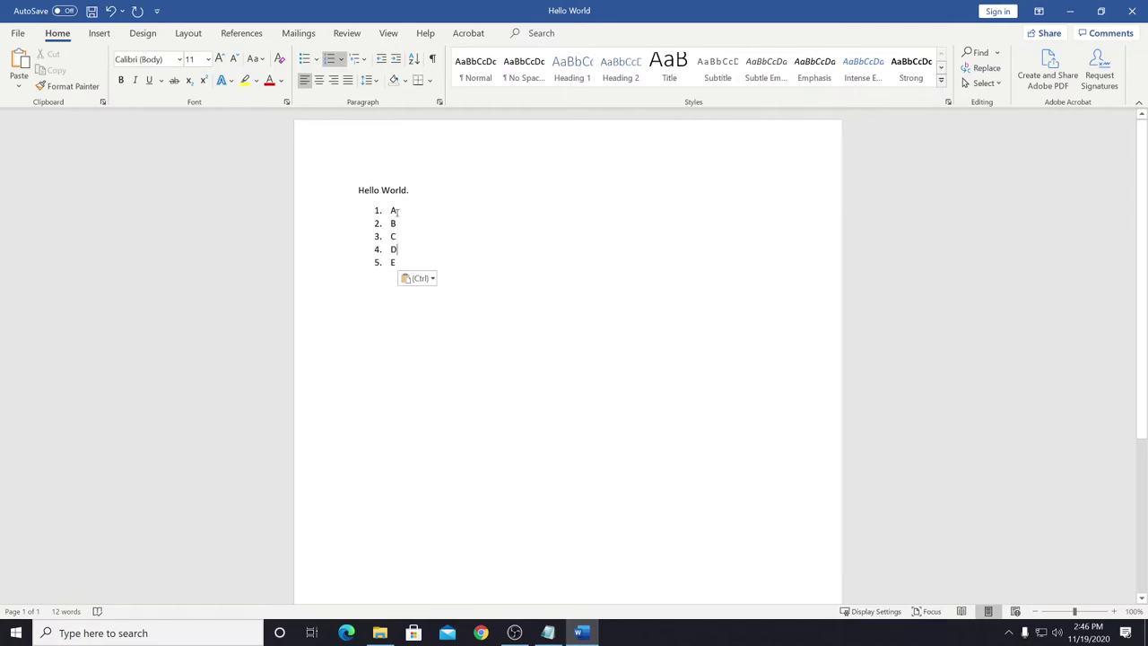
Step: Cut item D and paste it over item A, giving D, B, C, E
double_click(395, 249)
key(ctrl+c)
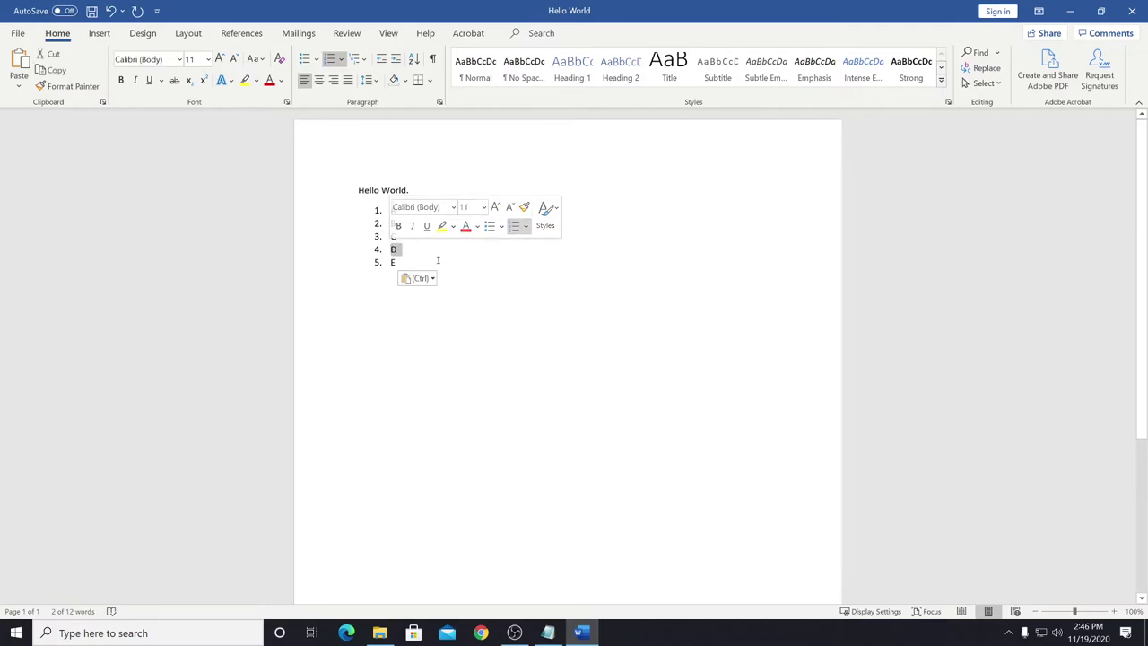
key(Delete)
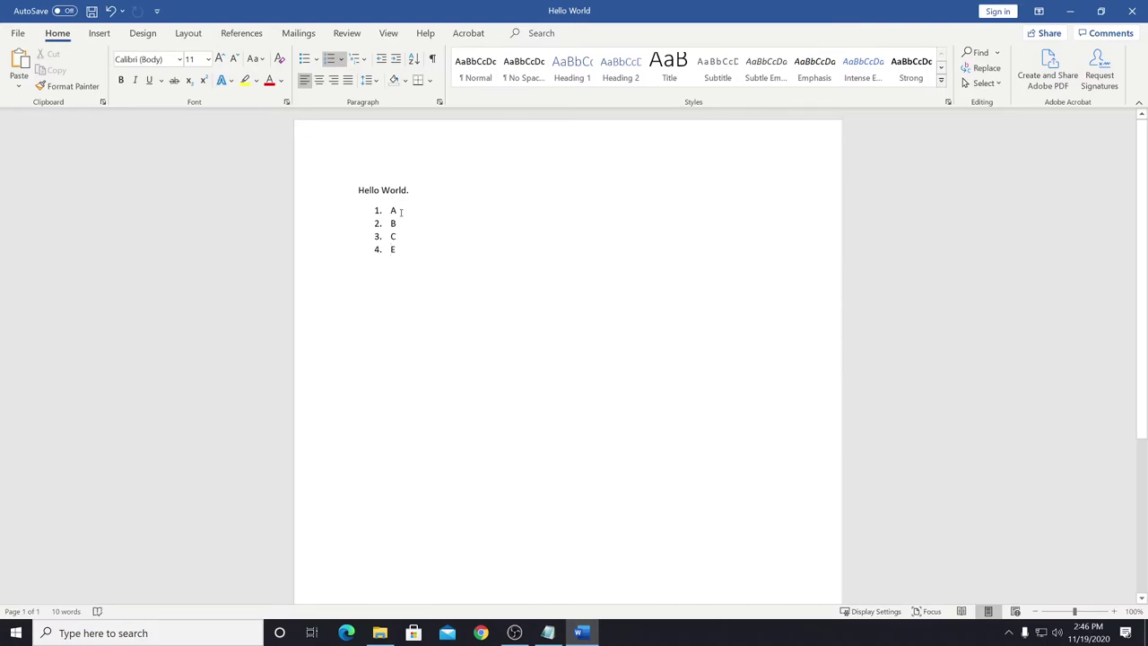
double_click(395, 210)
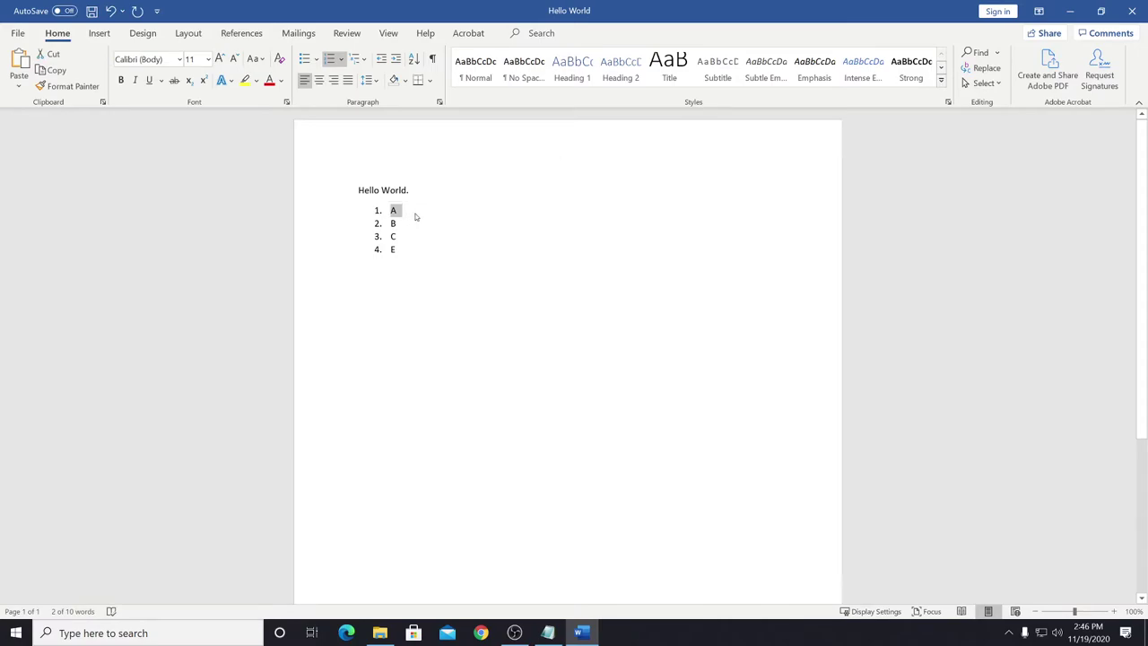
key(ctrl+v)
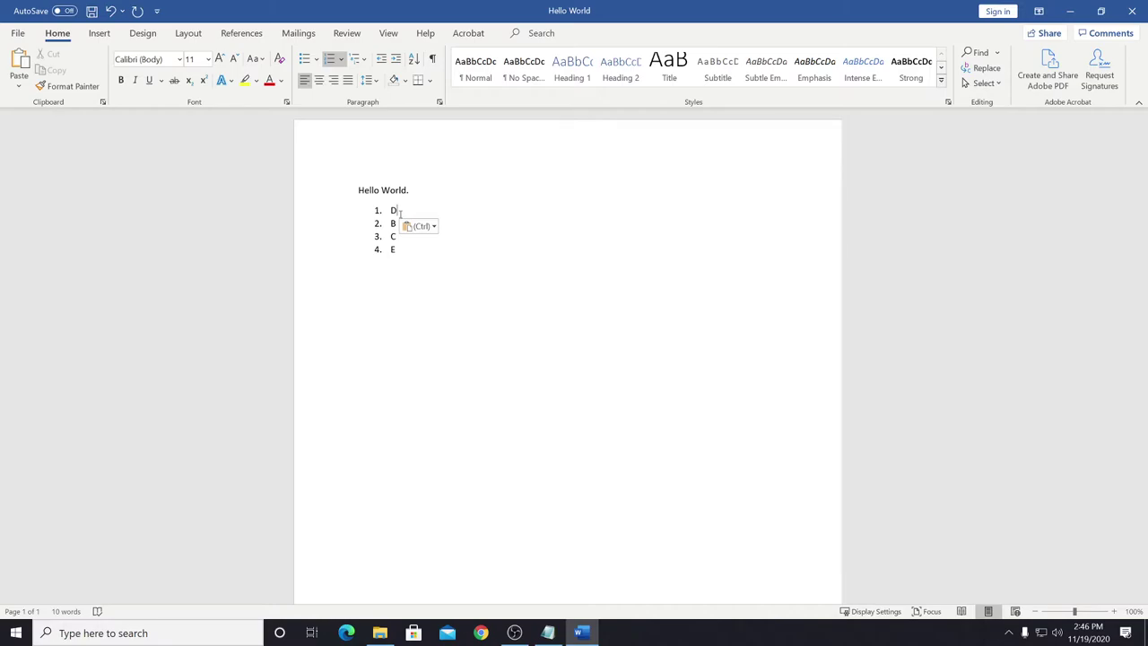
Step: Cut 'World.' from the heading and paste it before 'Hello'
drag(411, 190, 383, 191)
key(ctrl+c)
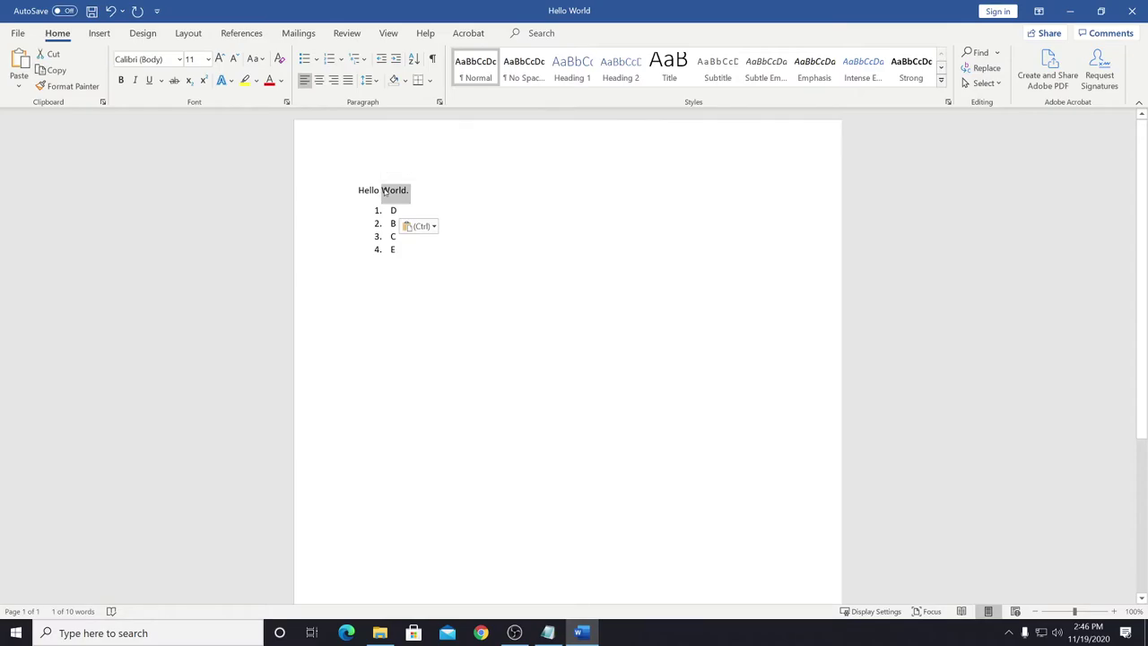
key(BackSpace)
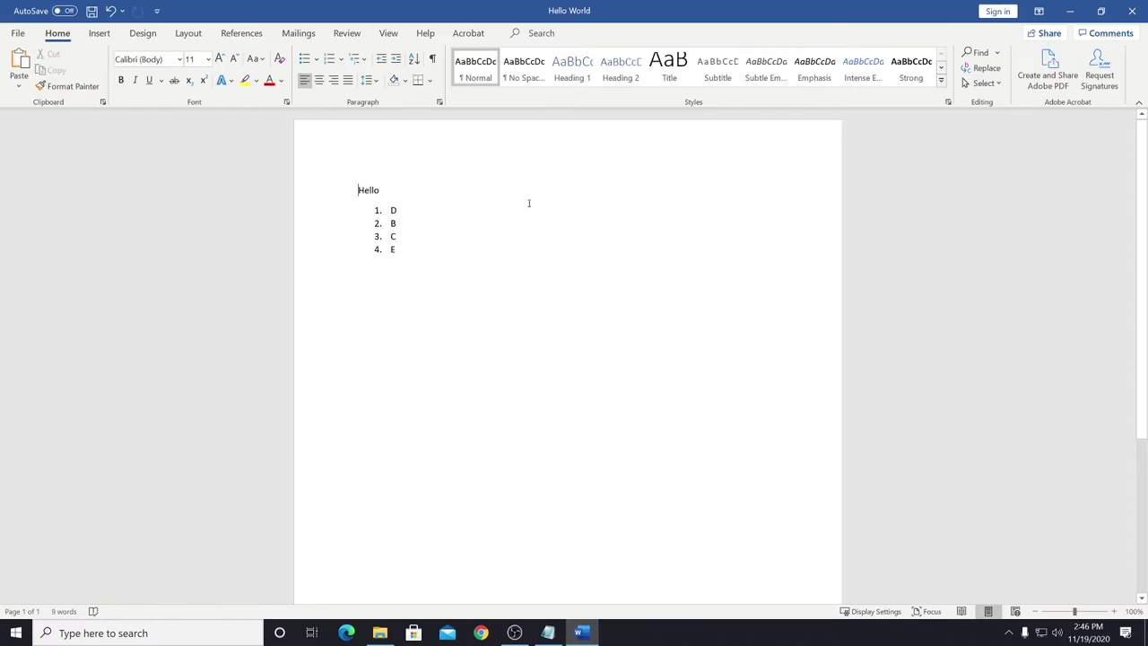
key(ctrl+v)
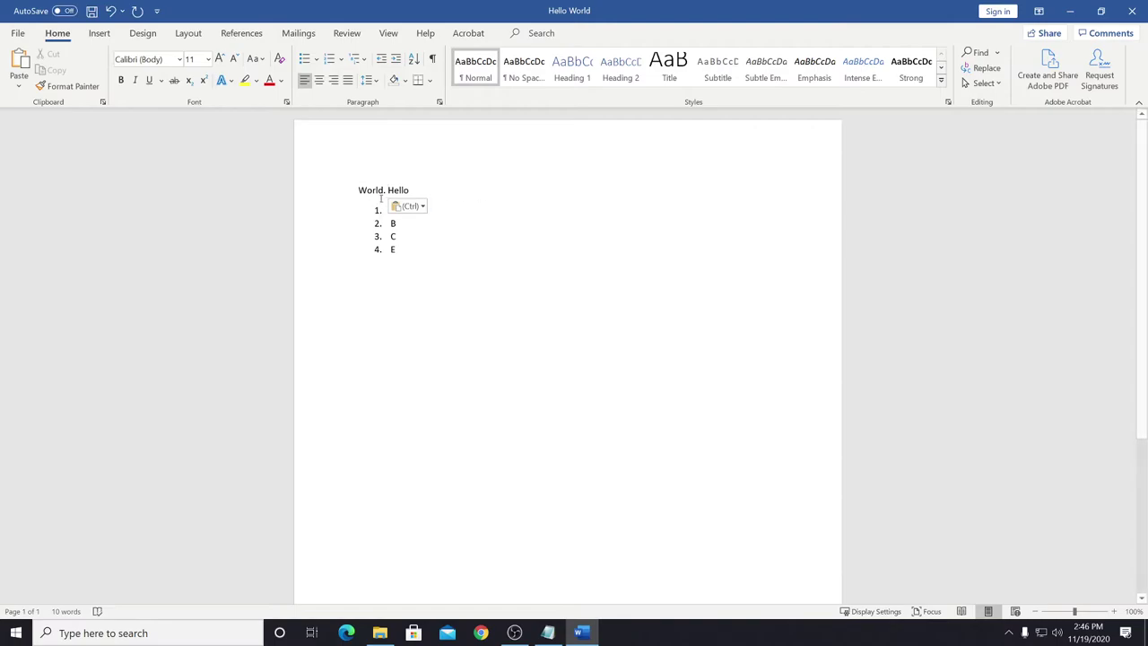
click(430, 256)
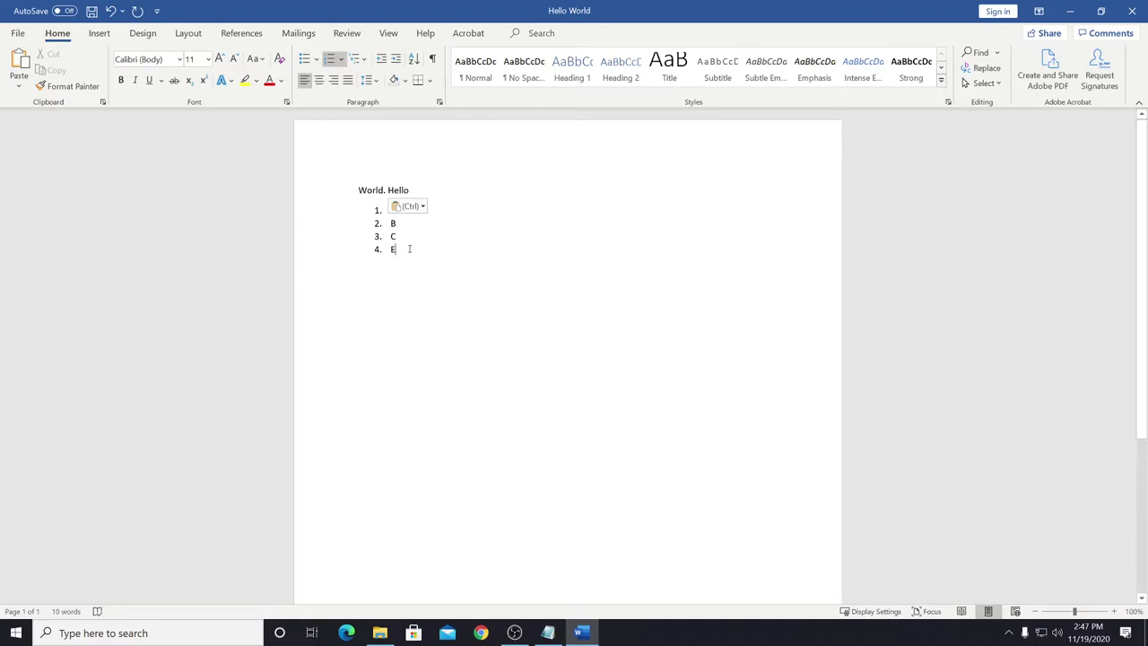
Step: Type 'How are you' as a new list item after E
key(Return)
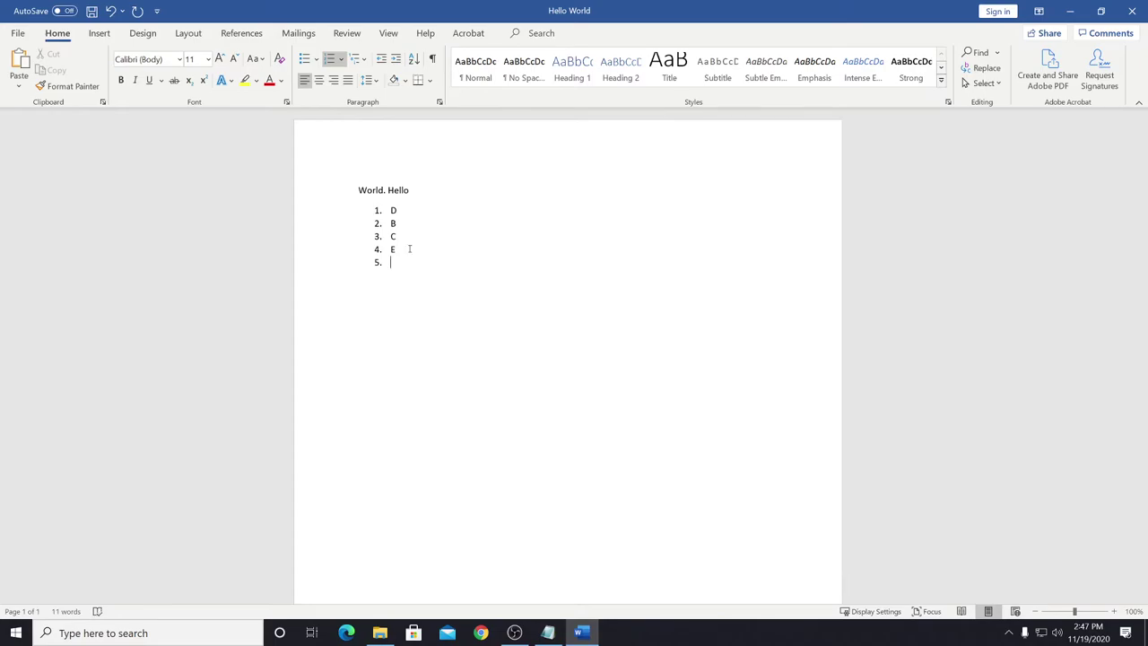
text(He)
key(BackSpace)
key(BackSpace)
key(BackSpace)
key(BackSpace)
text(ow are you)
Step: Paste a copy of 'How are you' below, delete the original, and undo an added 'sir'
drag(448, 262, 391, 262)
key(ctrl+c)
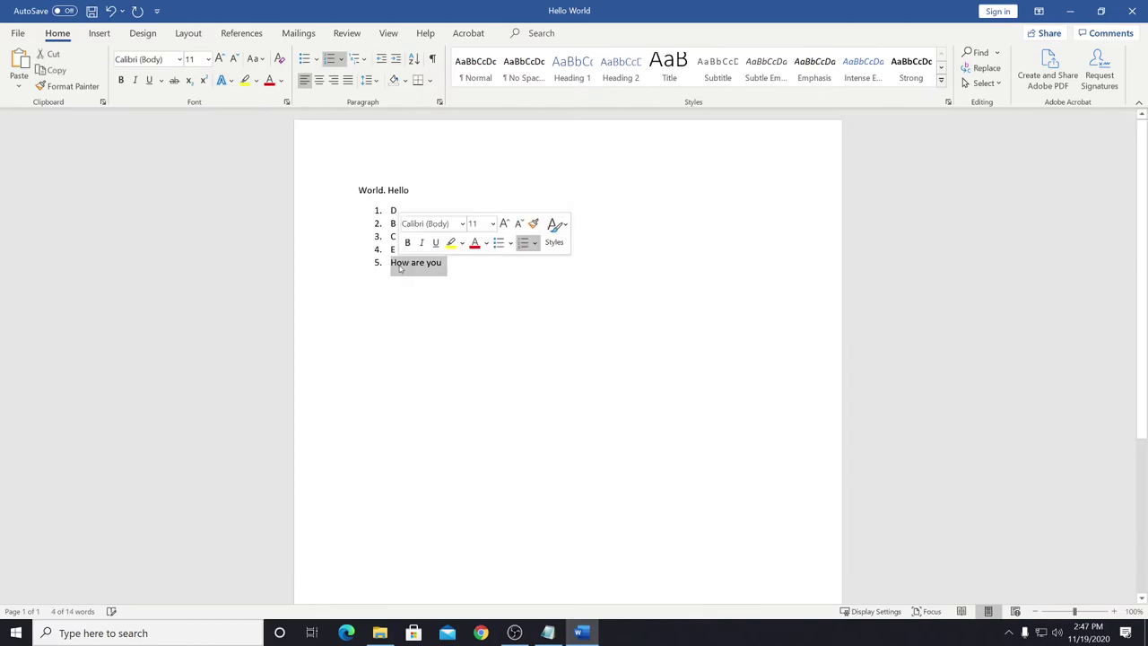
click(400, 283)
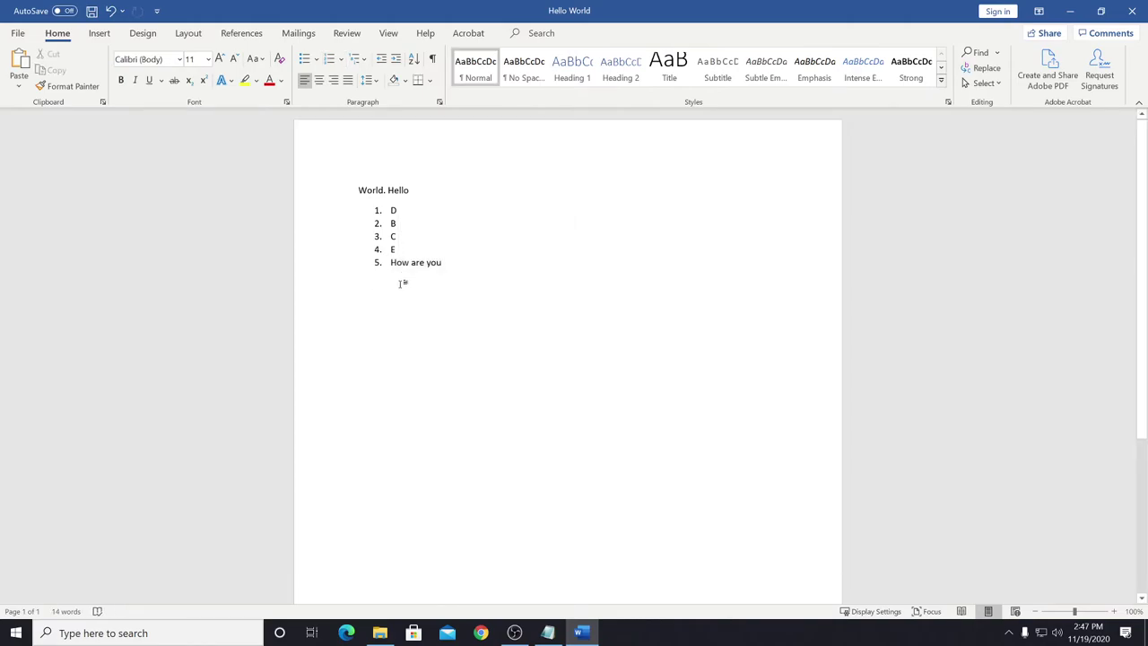
key(ctrl+v)
drag(444, 262, 387, 267)
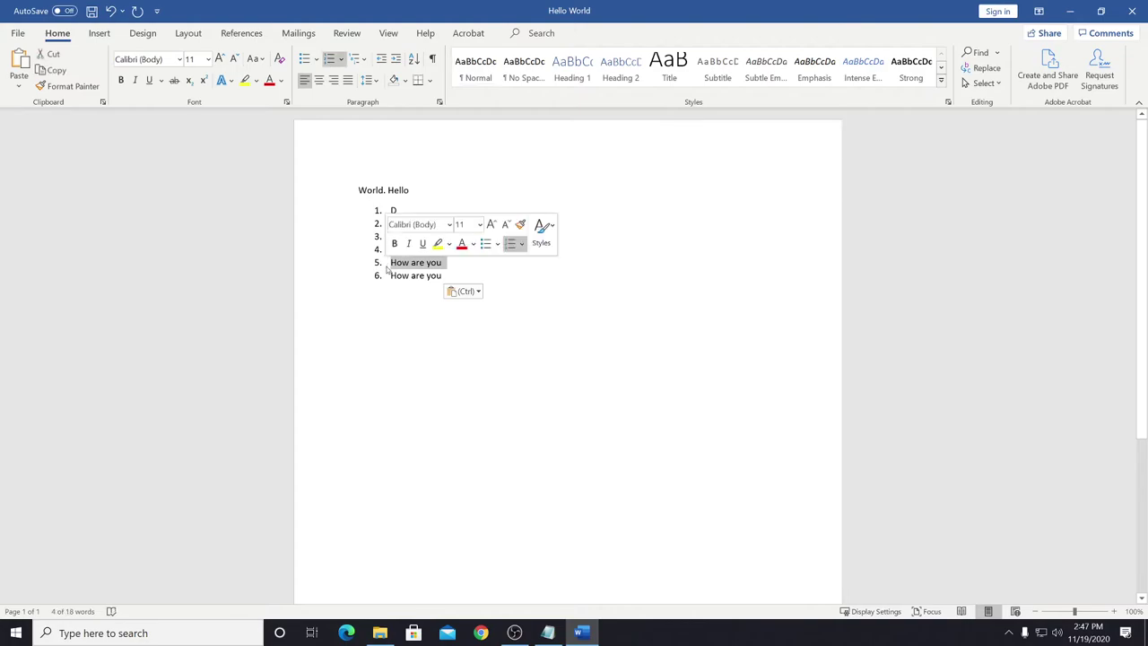
key(Delete)
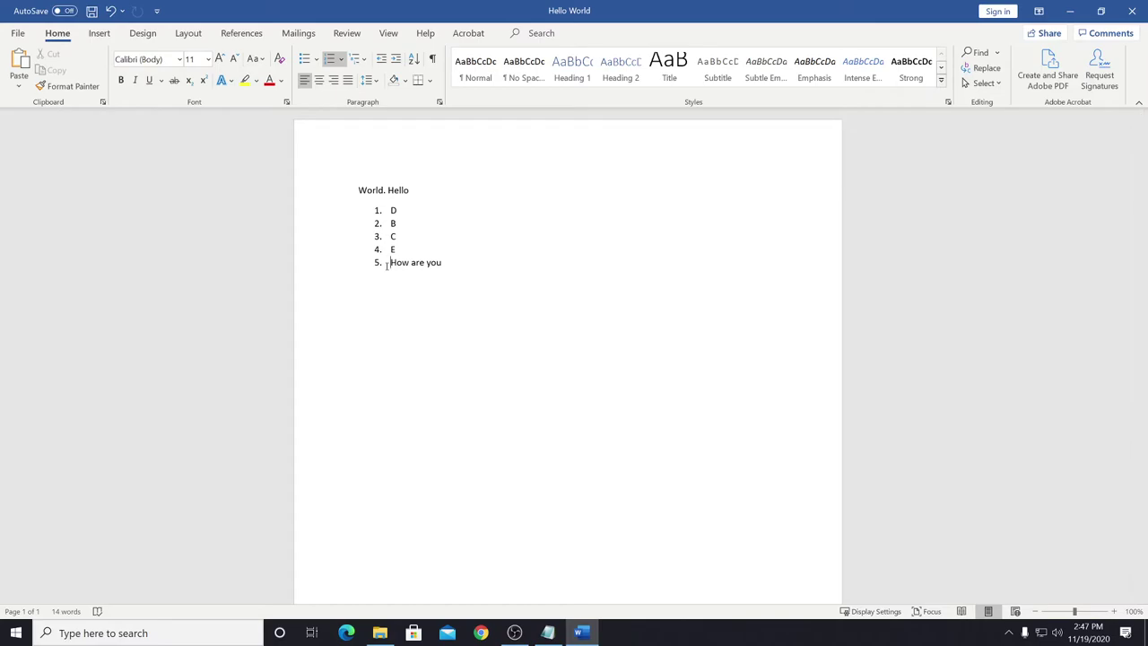
click(470, 264)
key(ctrl+z)
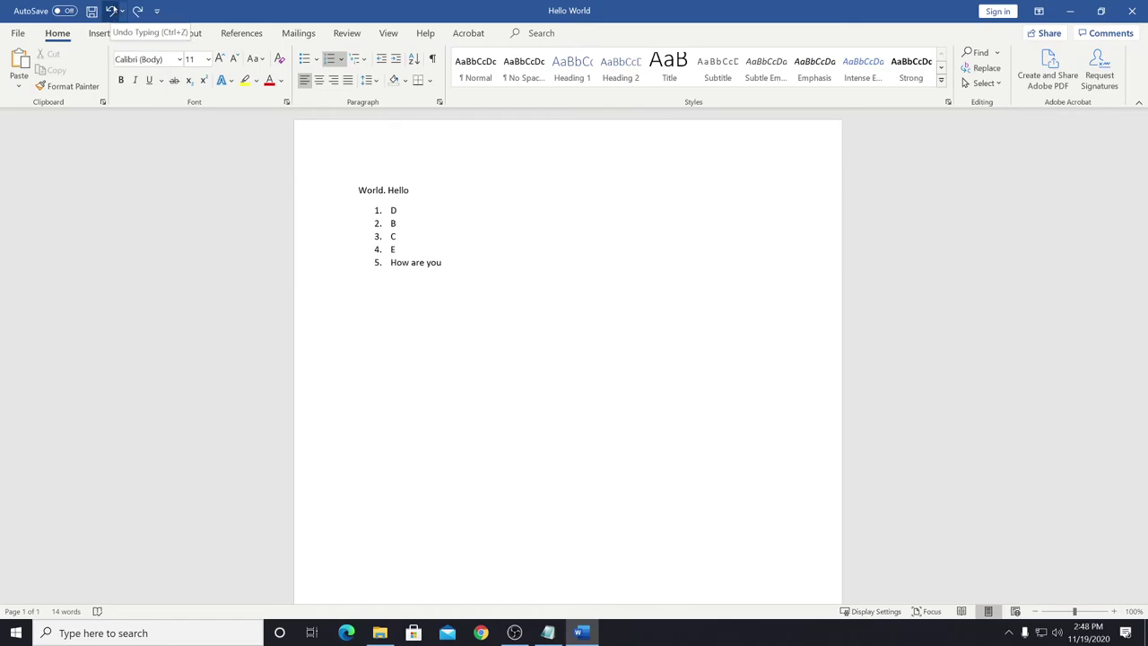
click(112, 11)
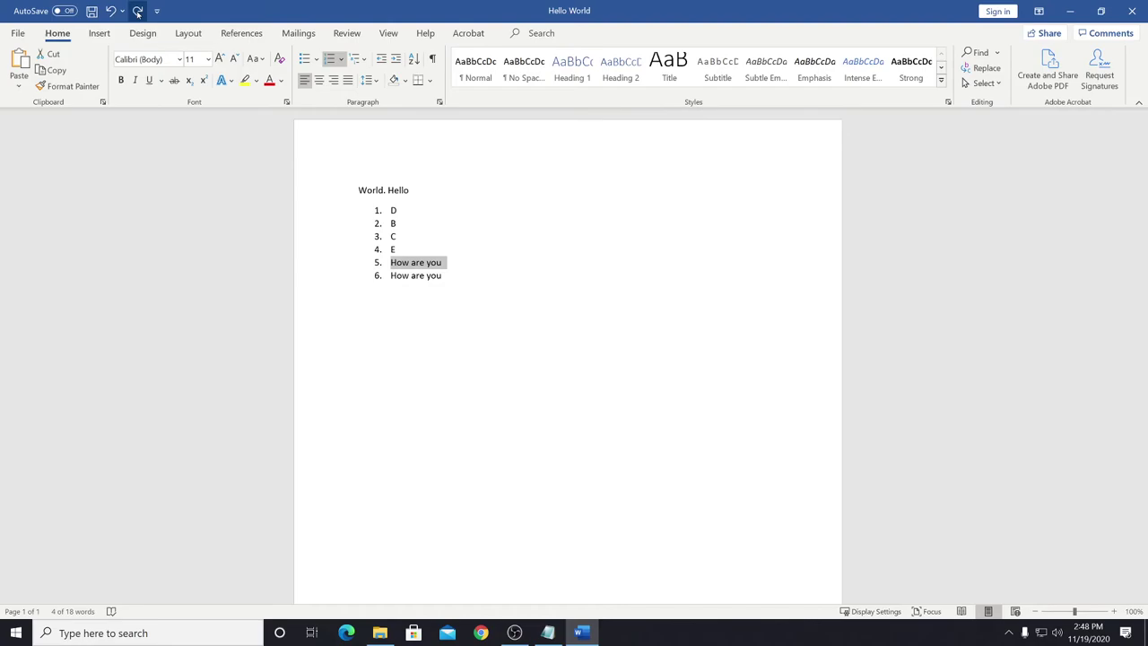
click(137, 11)
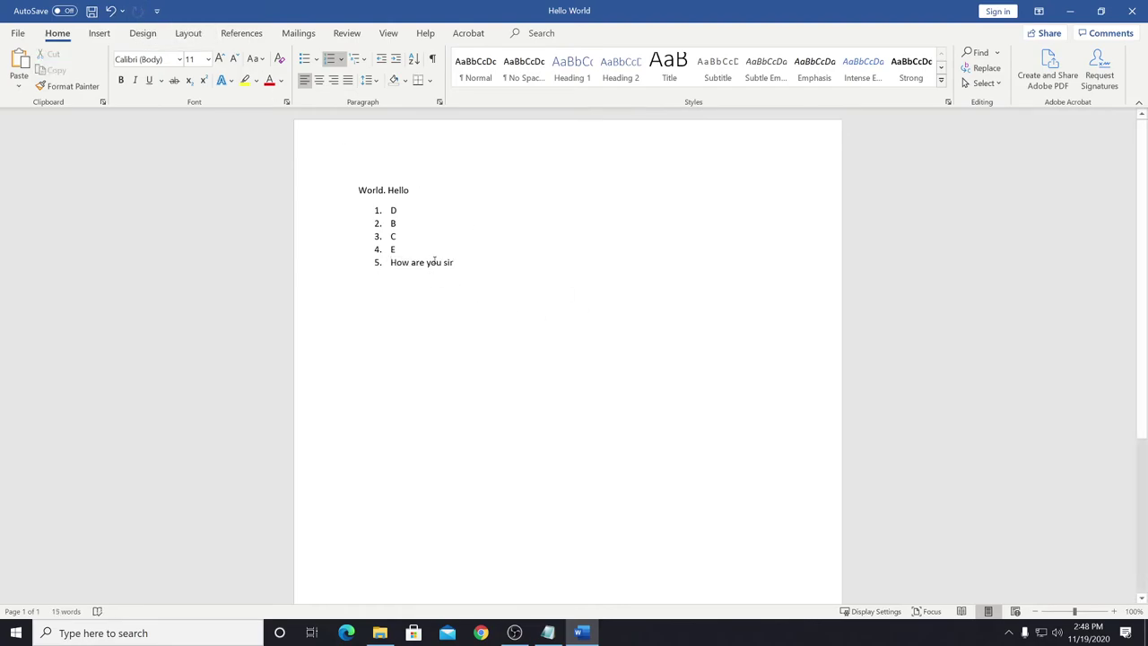
click(110, 11)
Step: Select the whole 'How are you' item and copy it from the right-click menu
drag(443, 262, 344, 166)
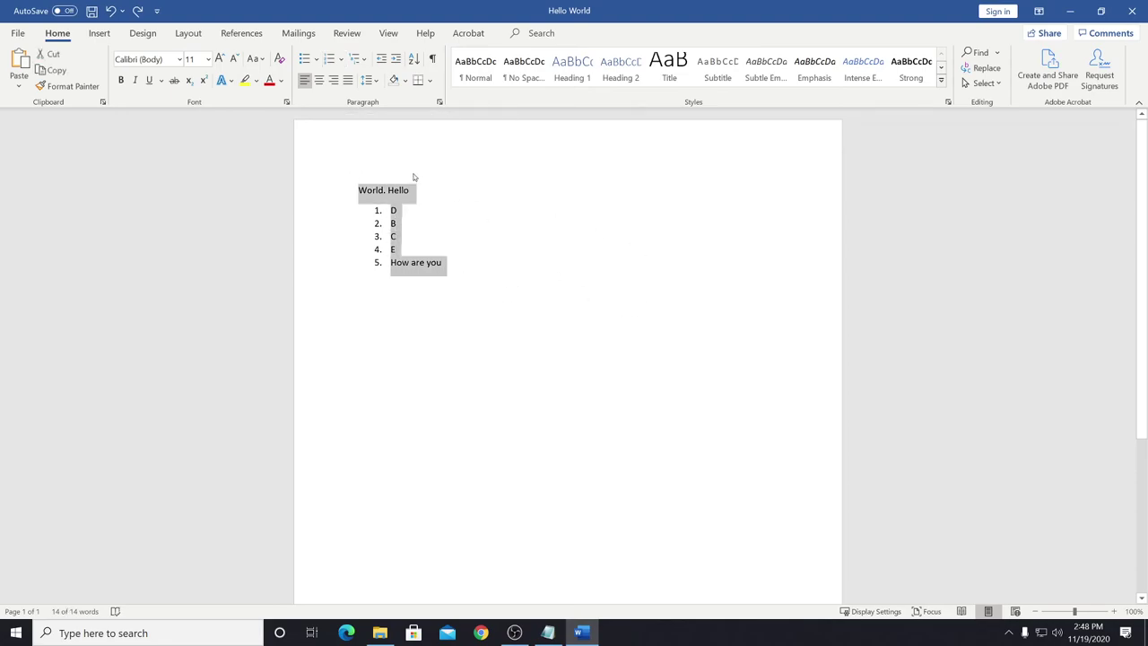
click(439, 244)
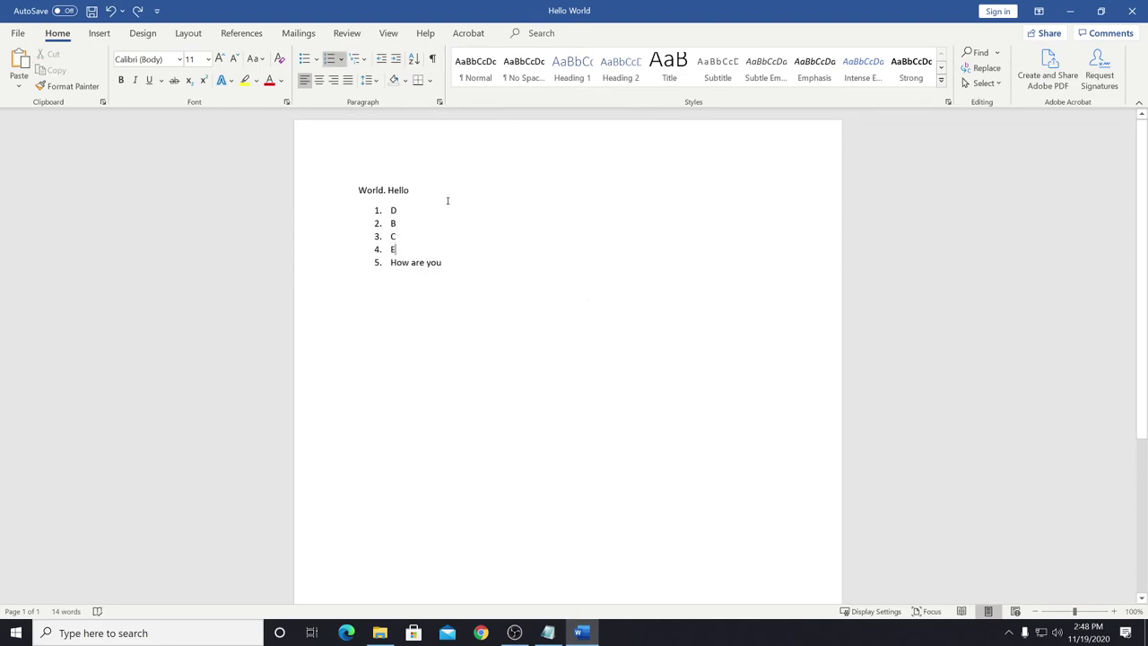
click(423, 188)
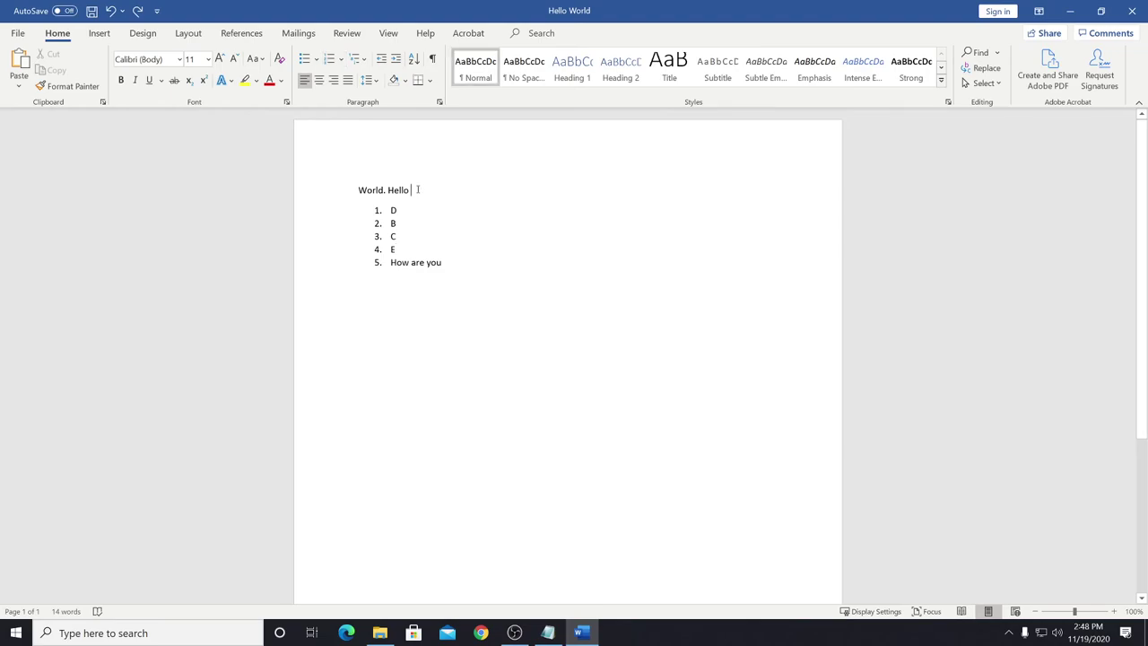
triple_click(453, 267)
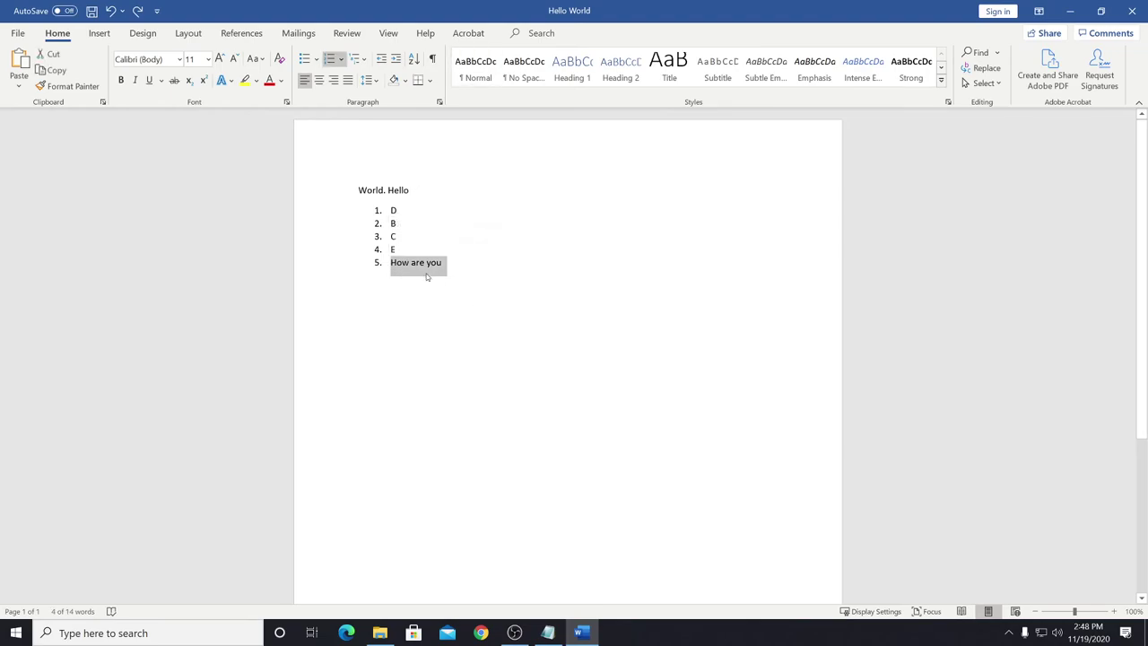
right_click(413, 264)
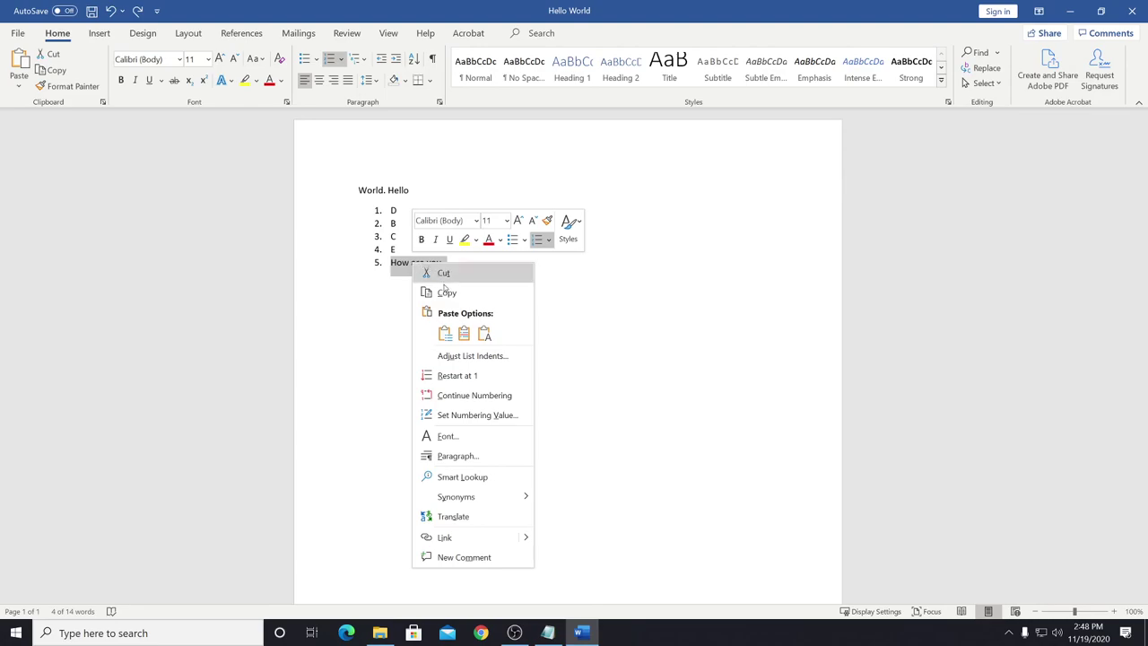
click(448, 293)
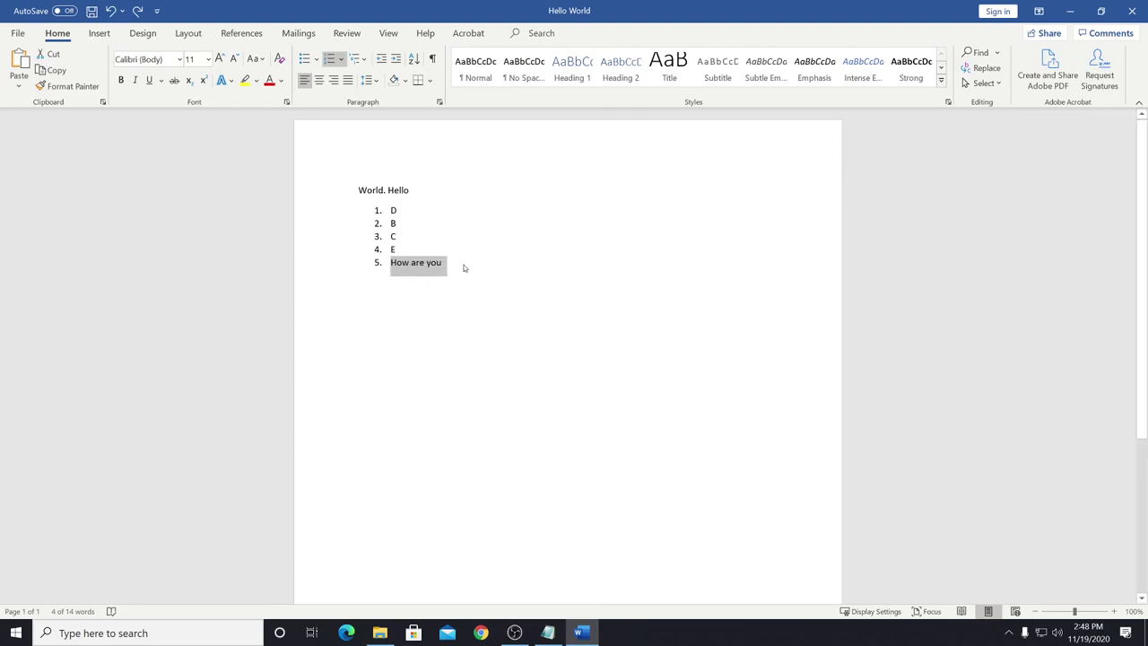
Step: Paste 'How are you' into a new list item 6
click(464, 267)
key(Return)
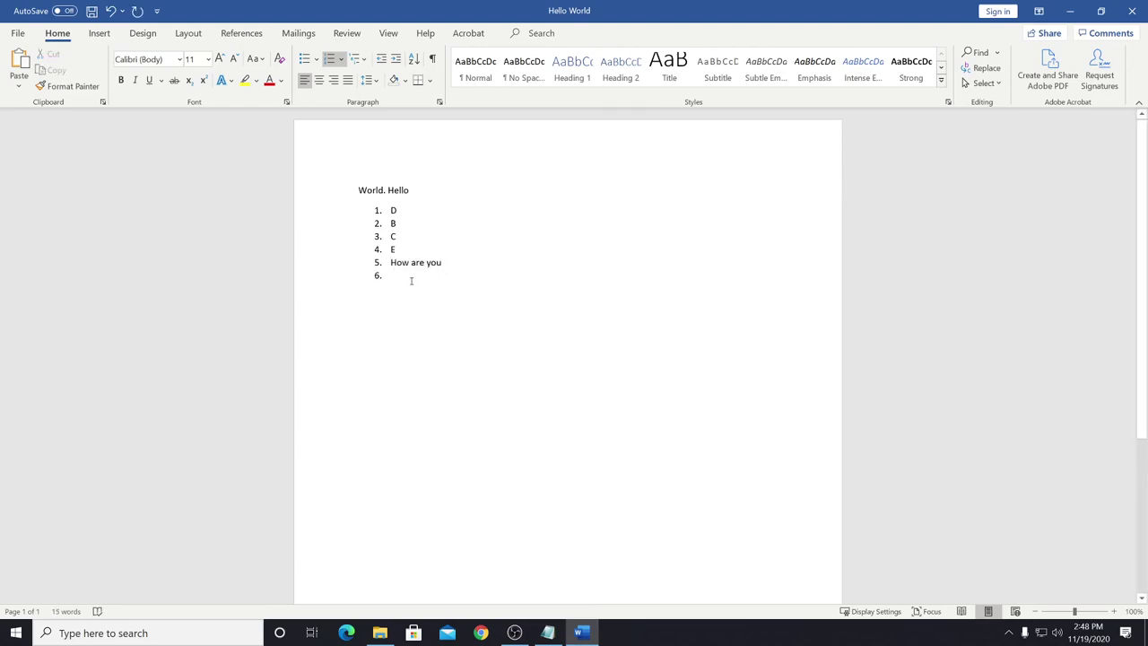
right_click(396, 277)
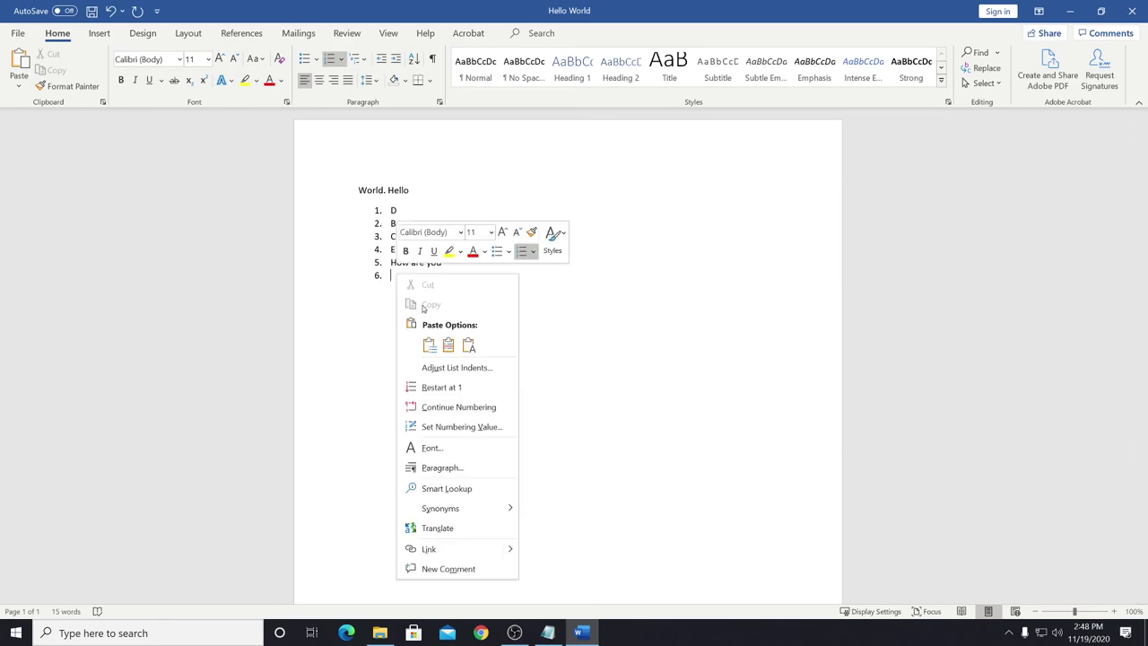
click(432, 347)
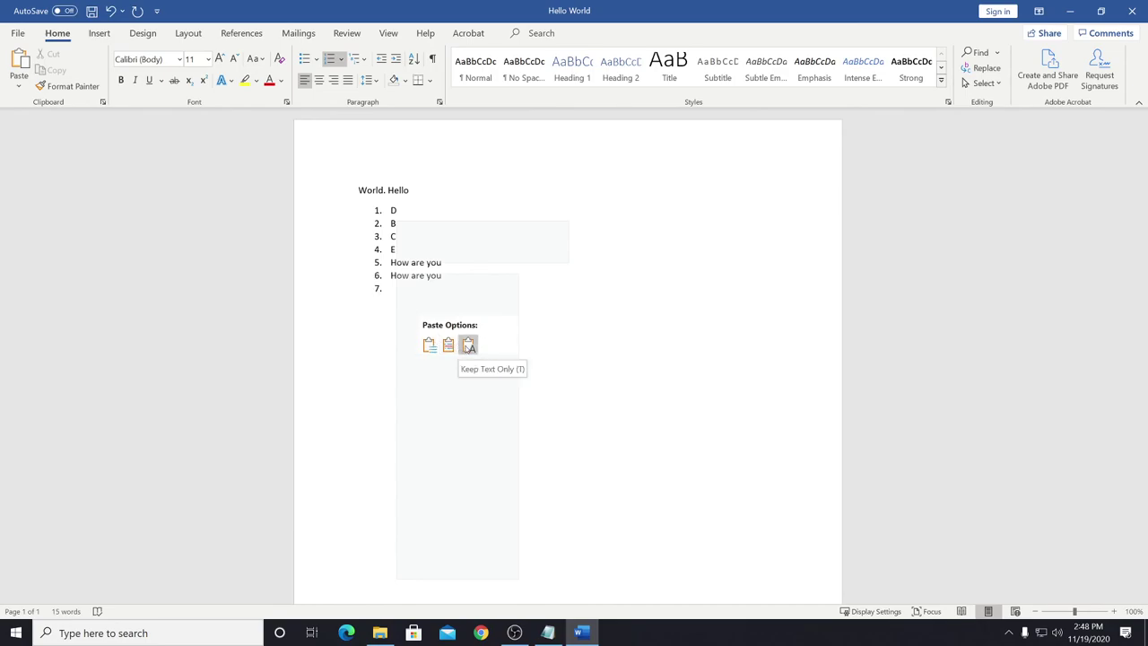
click(468, 346)
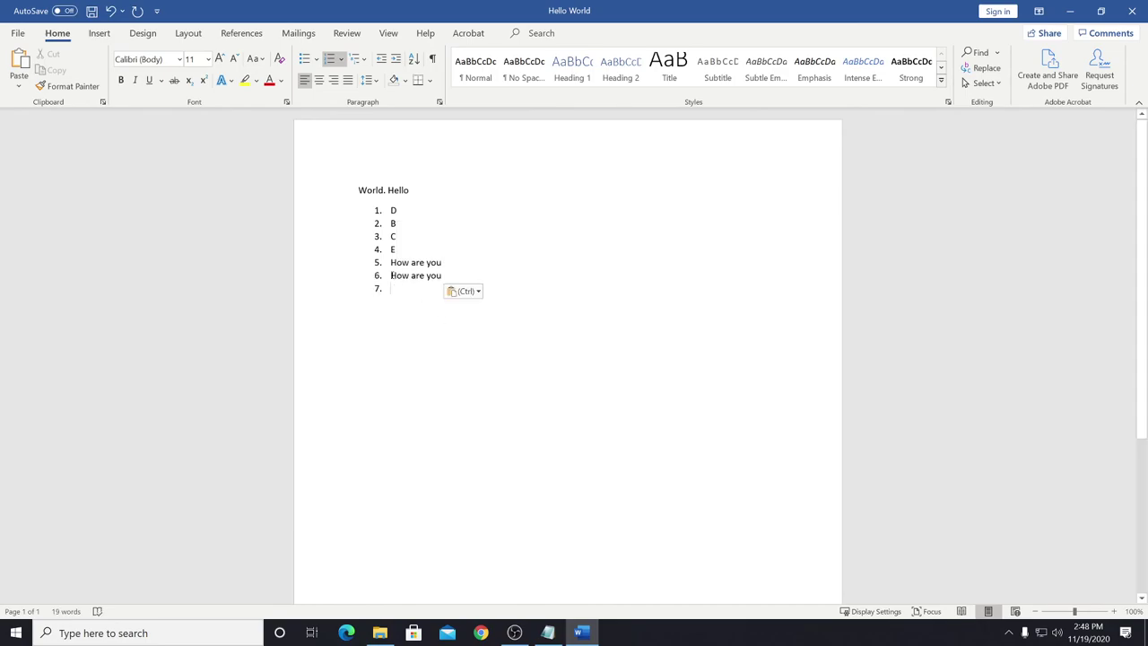
Step: Cut 'How are you' from item 5 and paste it back as item 6
mouse_move(392, 277)
mouse_down()
mouse_move(438, 279)
mouse_move(391, 261)
mouse_up()
click(410, 275)
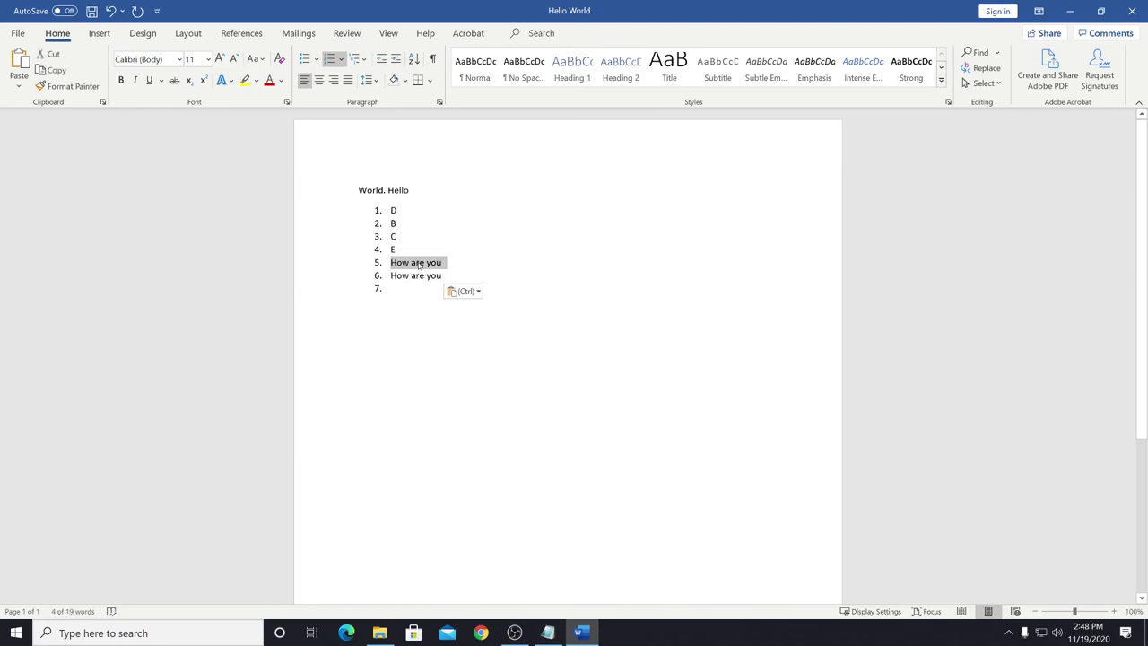
right_click(419, 263)
click(469, 274)
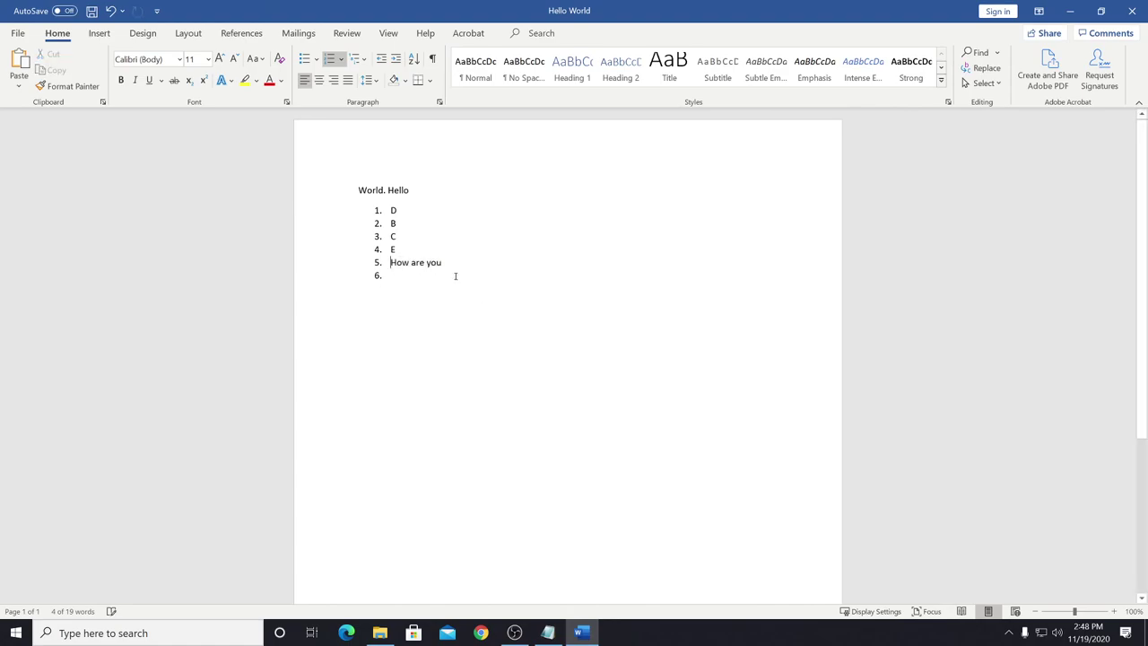
right_click(403, 274)
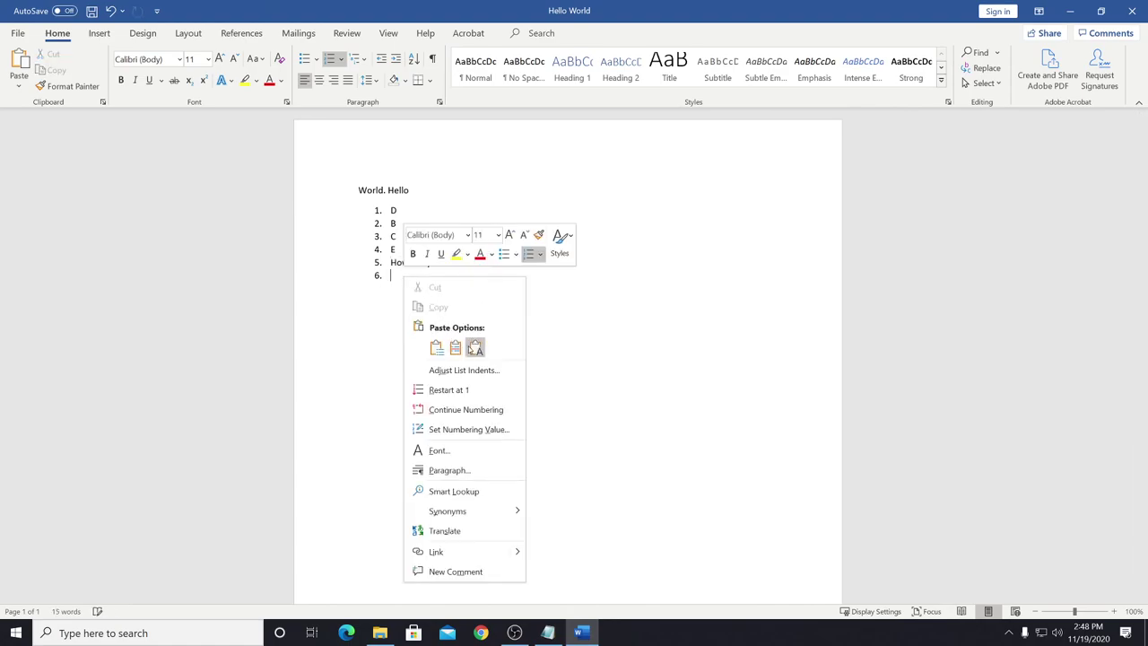
click(476, 346)
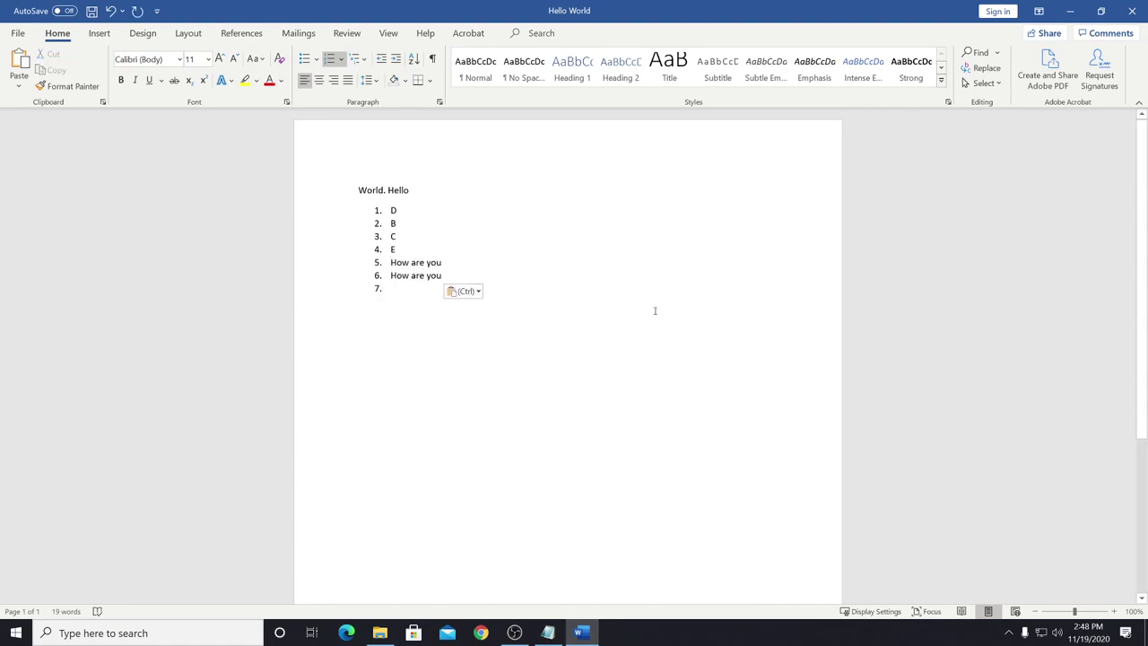